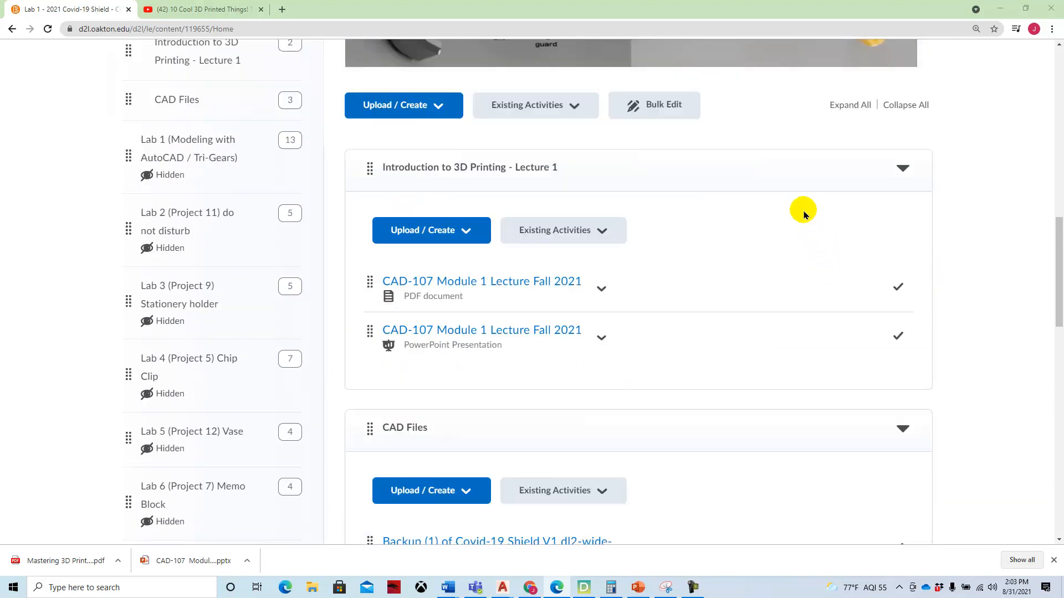
- Download the Covid-19 Shield DWG file from the course's CAD Files section
scroll(804, 214, "down", 4)
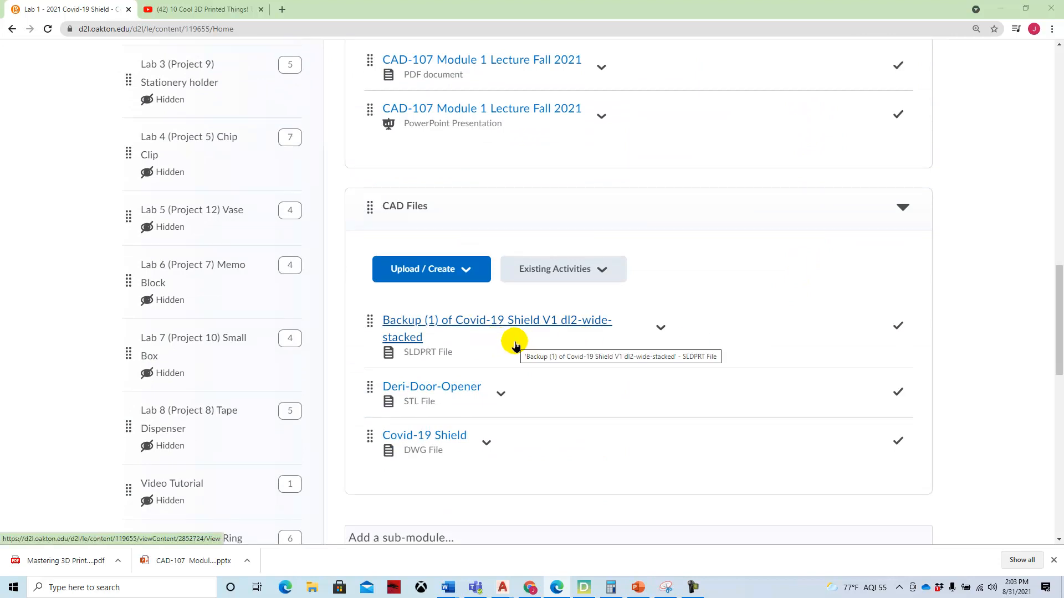
left_click(487, 444)
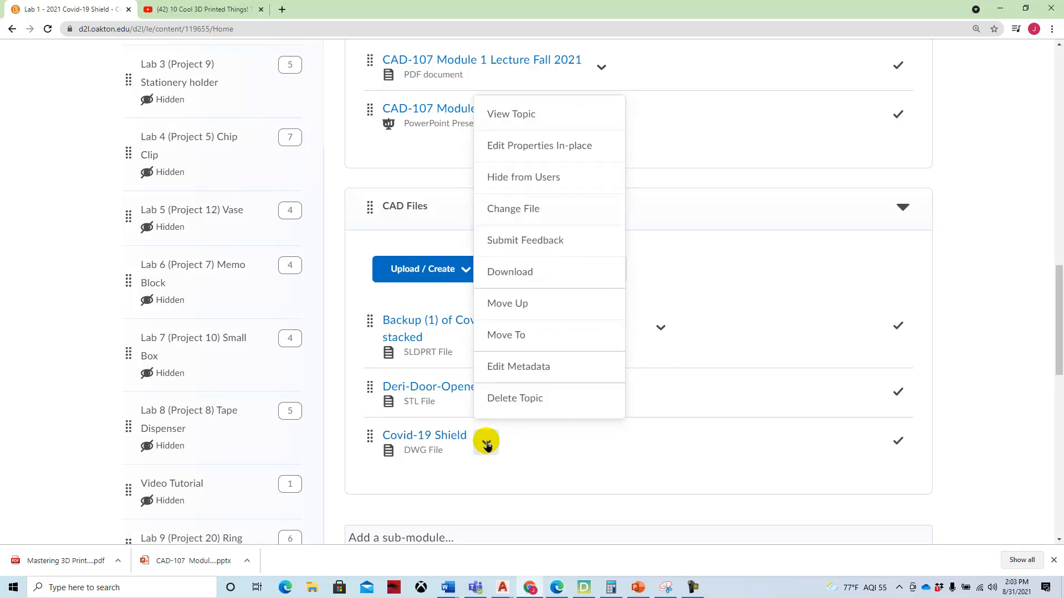
left_click(506, 276)
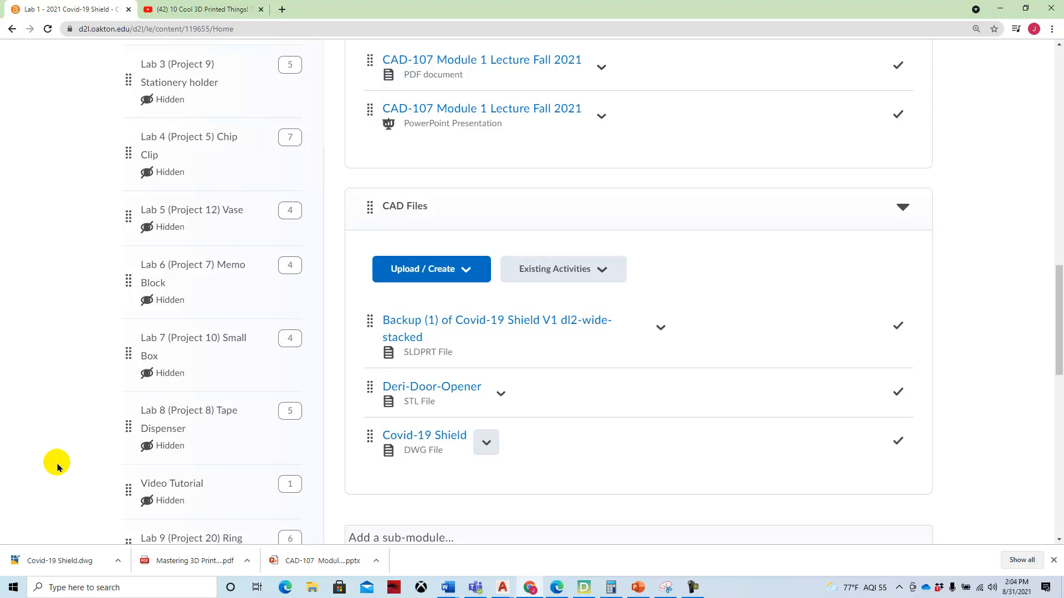
- Switch to AutoCAD and open the Covid-19 Shield drawing from the Downloads folder
left_click(501, 587)
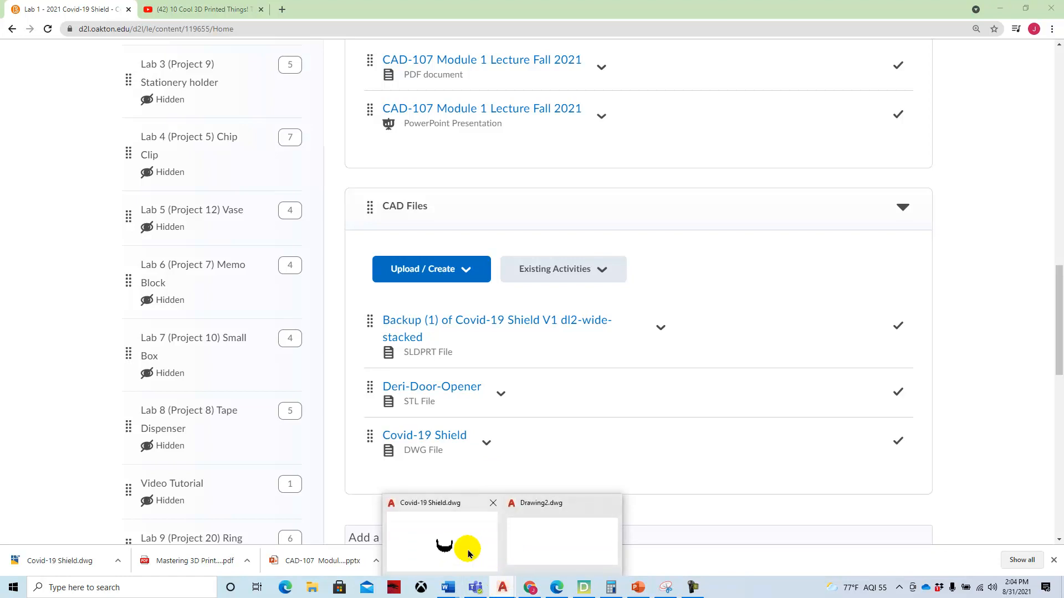
left_click(468, 551)
mouse_move(444, 380)
middle_mouse_down()
mouse_move(492, 387)
mouse_move(428, 368)
middle_mouse_up()
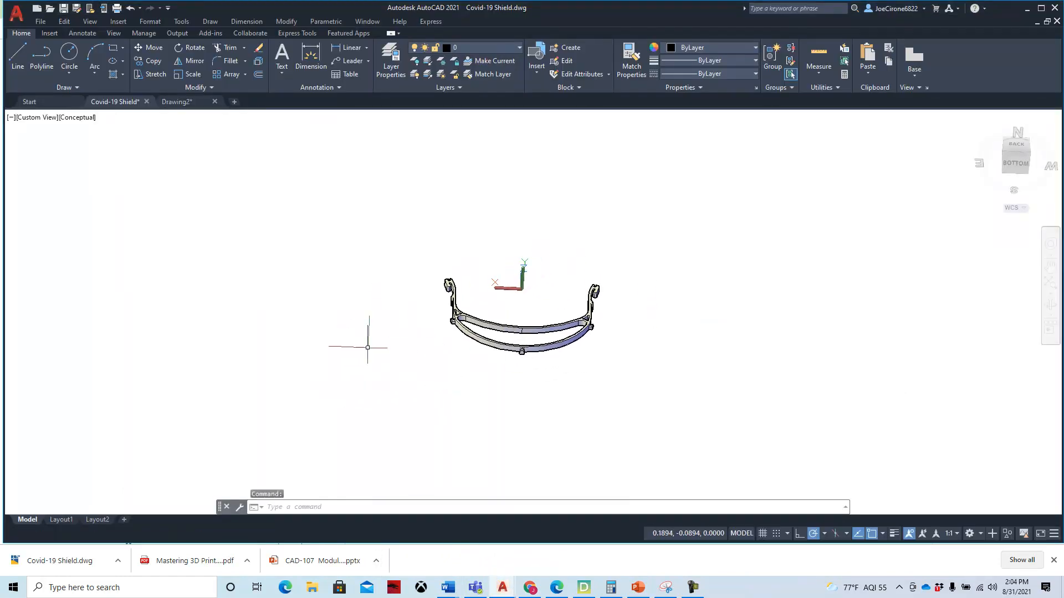
left_click(41, 24)
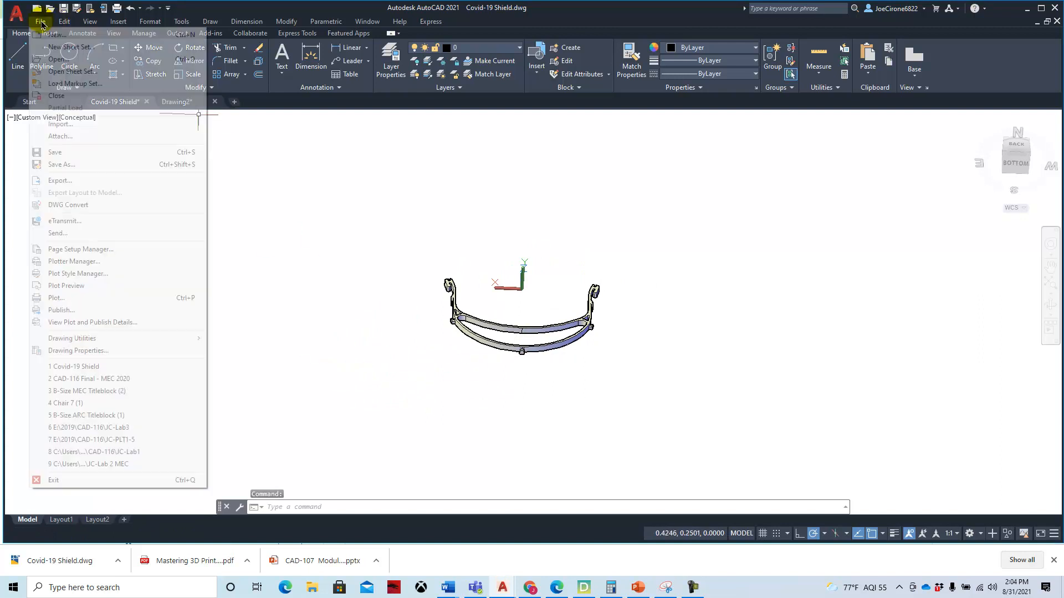
left_click(66, 60)
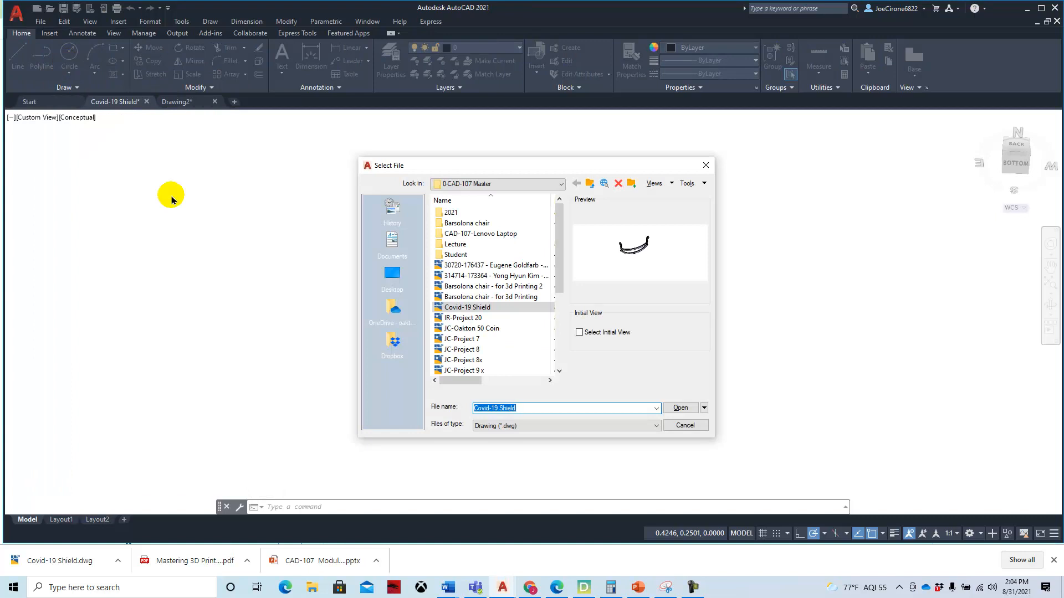
left_click(550, 183)
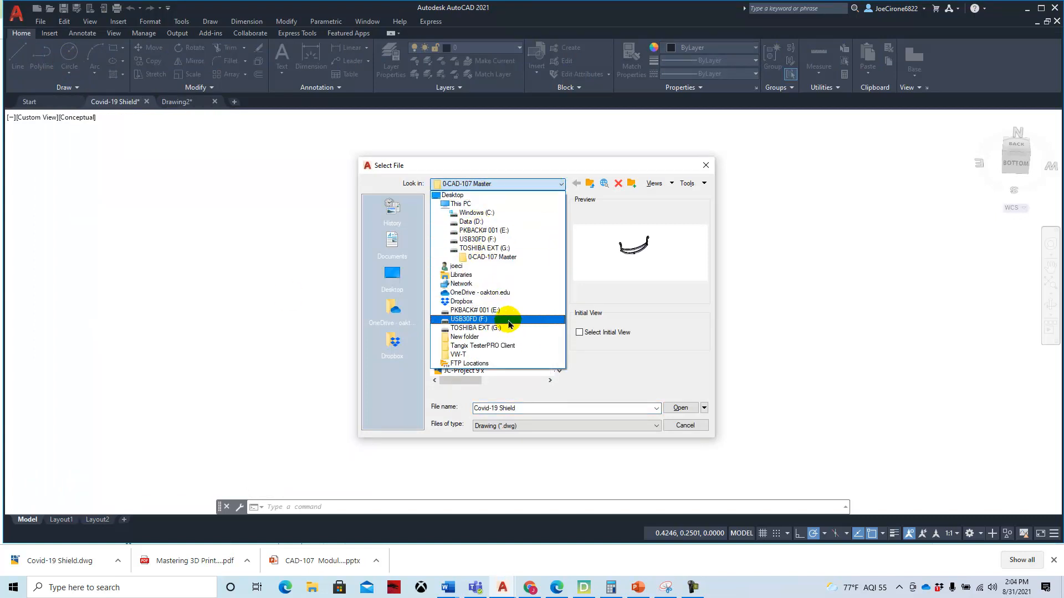
left_click(477, 205)
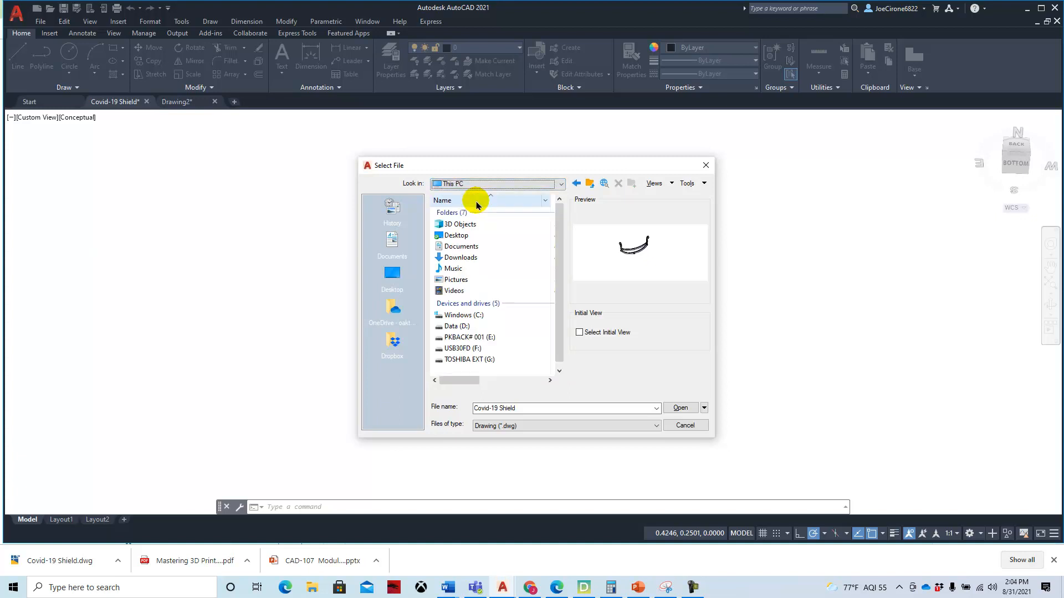
double_click(477, 258)
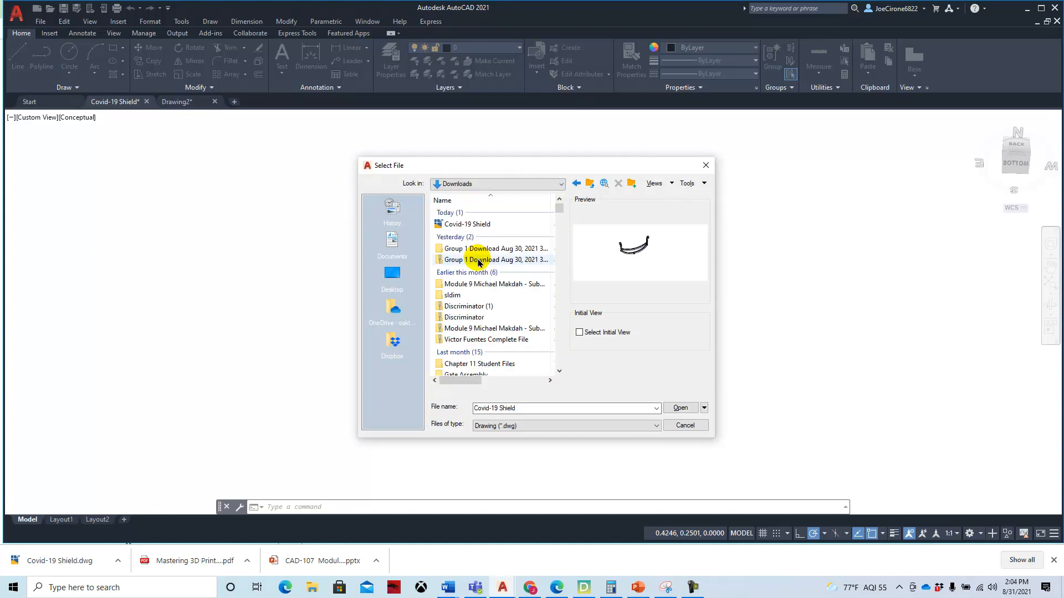
left_click(473, 229)
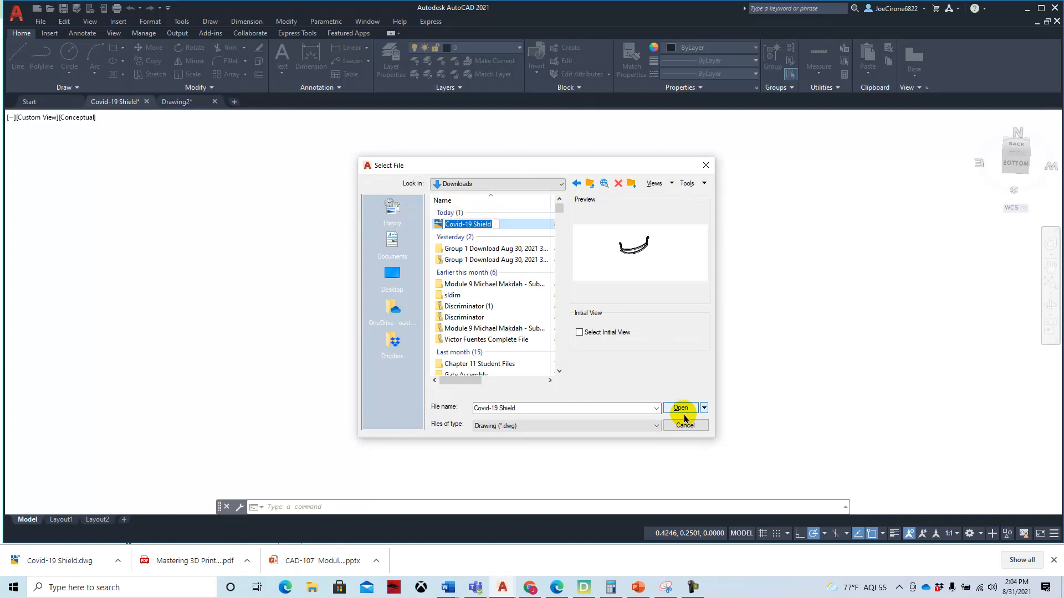
left_click(678, 409)
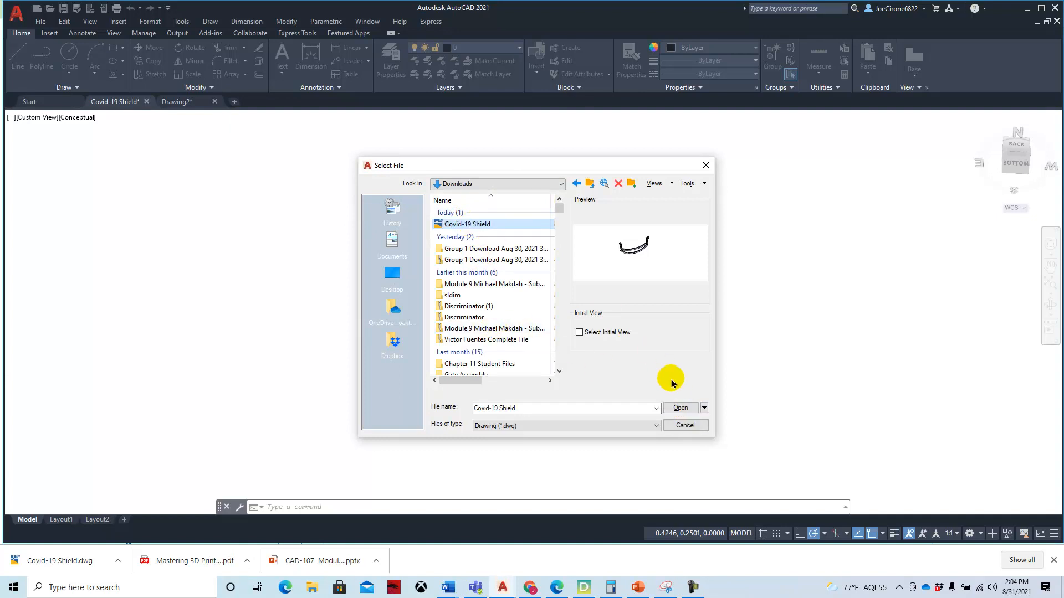
left_click(679, 408)
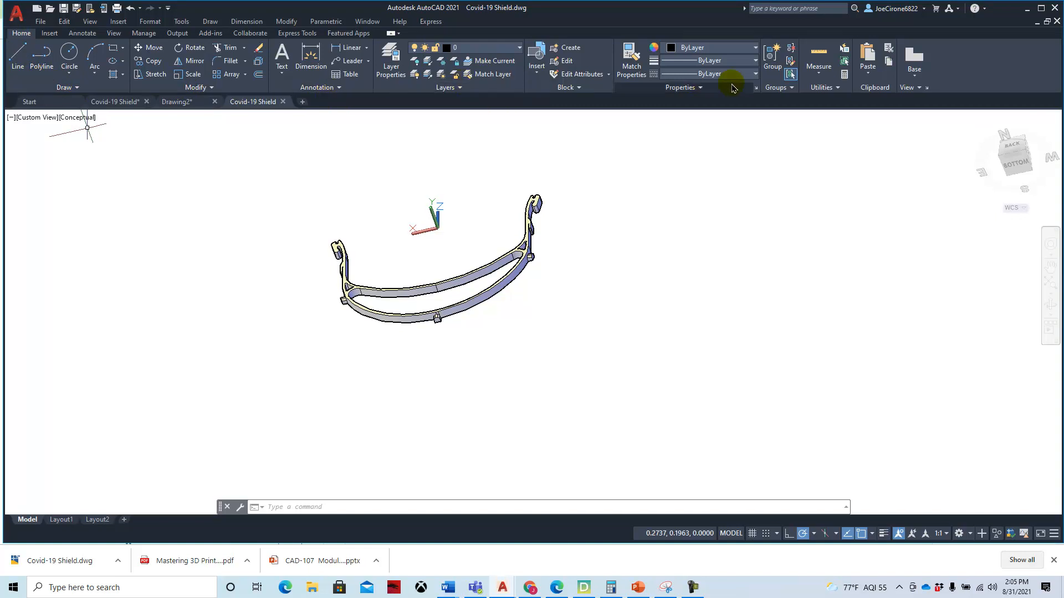
left_click(50, 34)
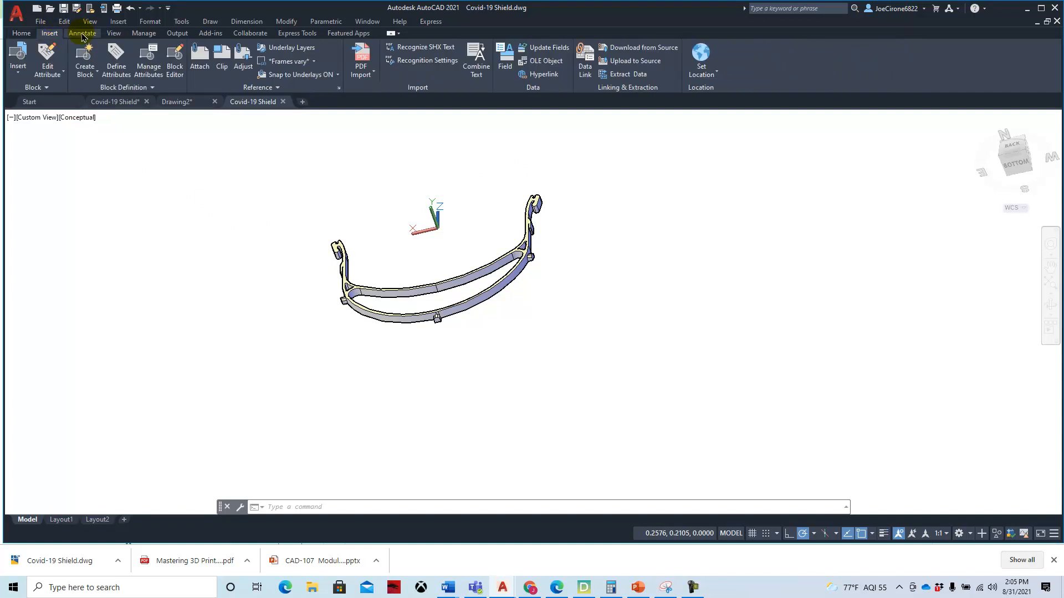
left_click(96, 35)
left_click(114, 34)
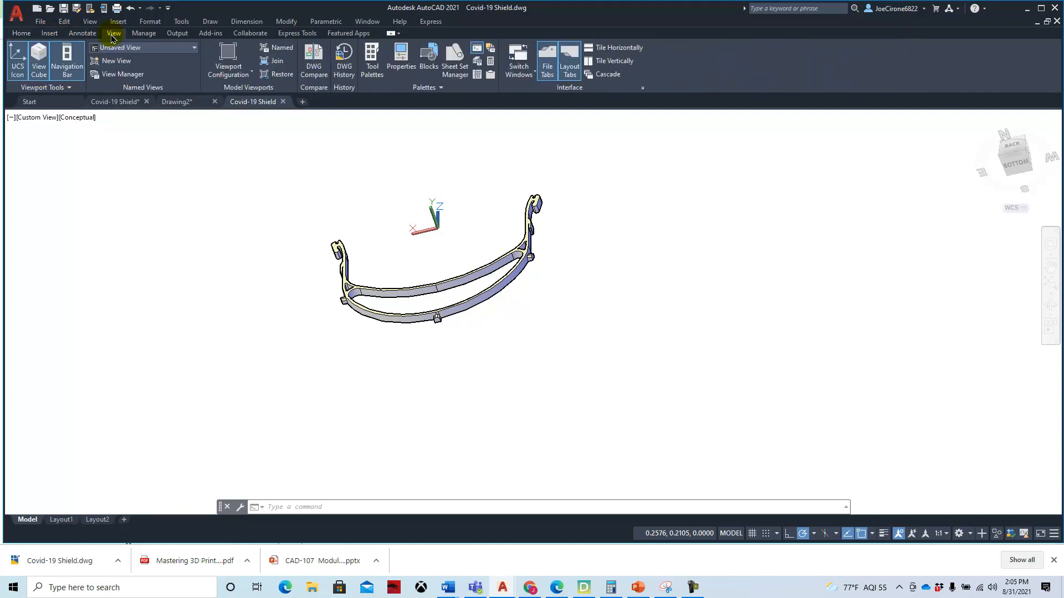
left_click(145, 35)
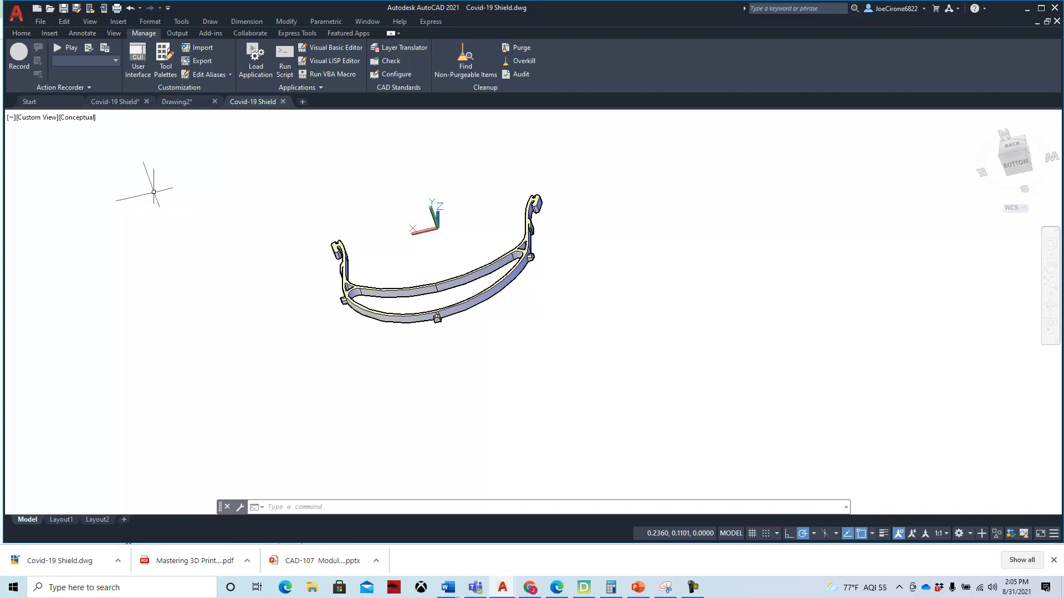
left_click(22, 34)
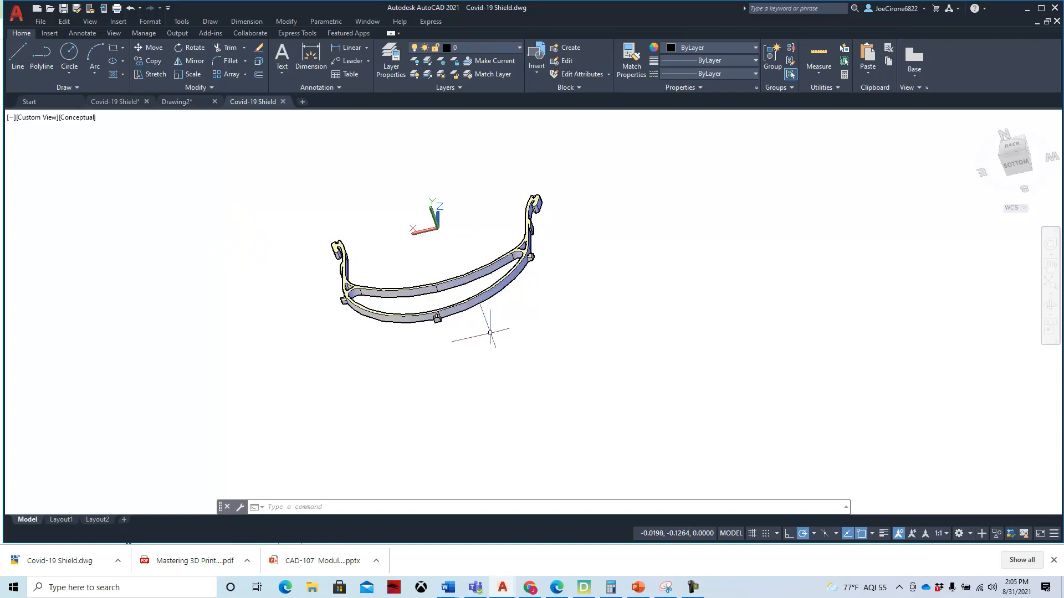
- Examine the overall shape of the face shield frame up close, from a distance and from different angles
scroll(467, 271, "up", 4)
scroll(344, 244, "down", 6)
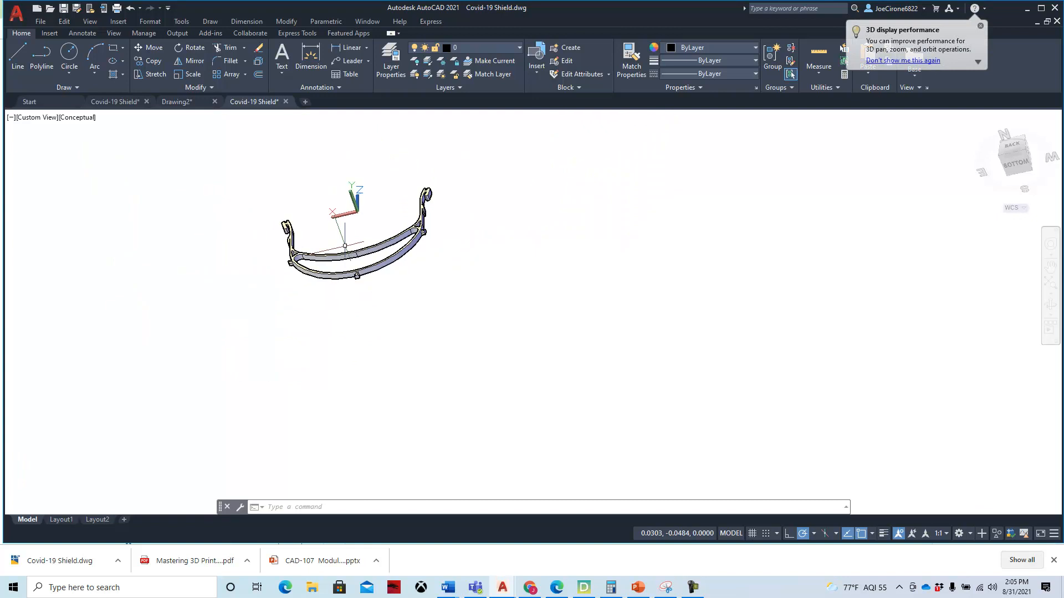
scroll(342, 238, "up", 3)
scroll(343, 237, "down", 3)
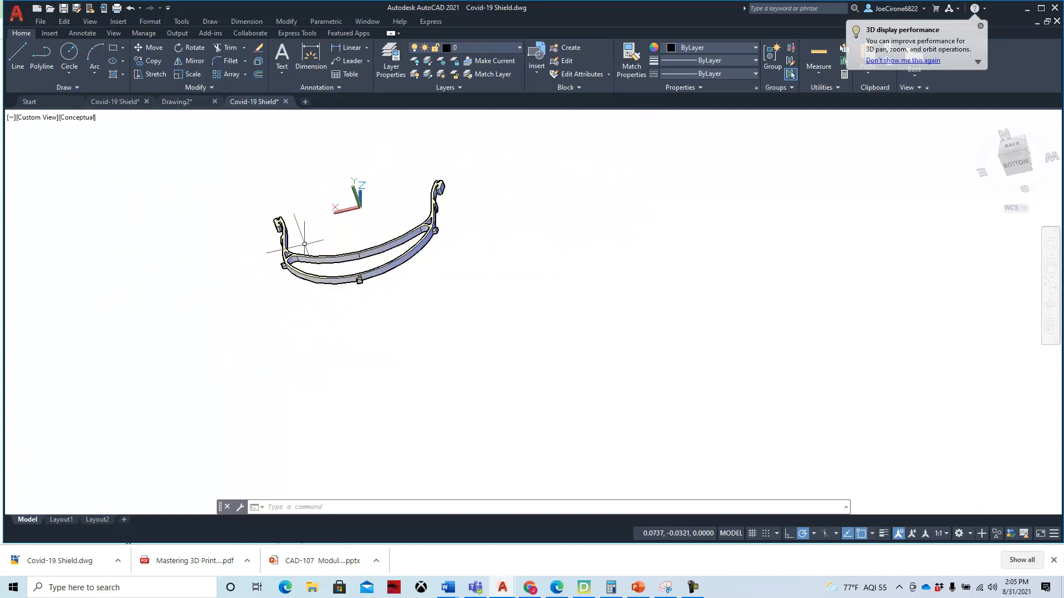
middle_click_drag(304, 235, 422, 273)
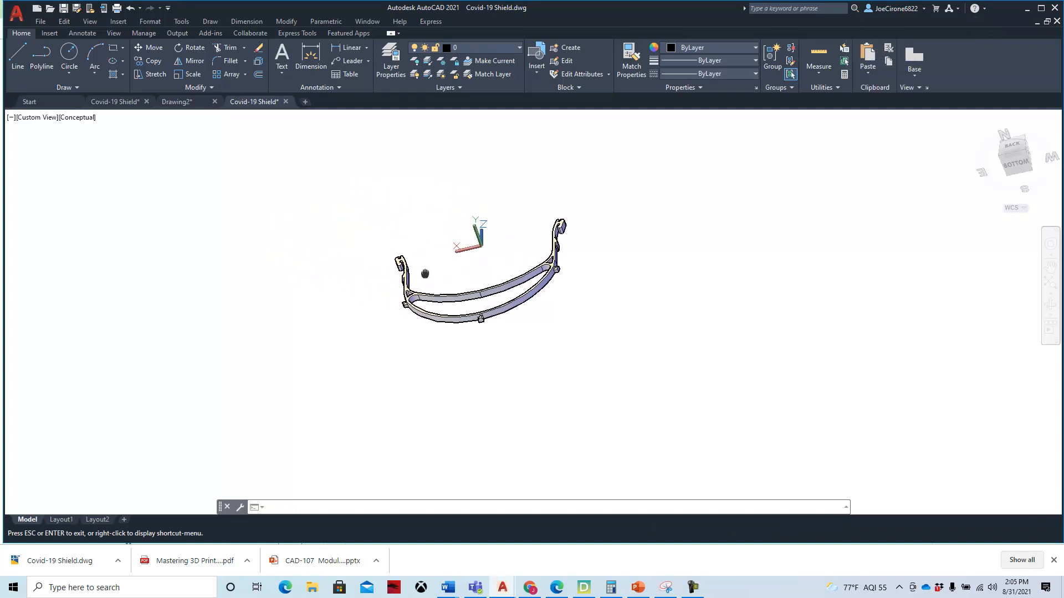
middle_click_drag(316, 280, 443, 296)
middle_click_drag(574, 274, 407, 277)
scroll(417, 318, "up", 3)
scroll(417, 318, "up", 3)
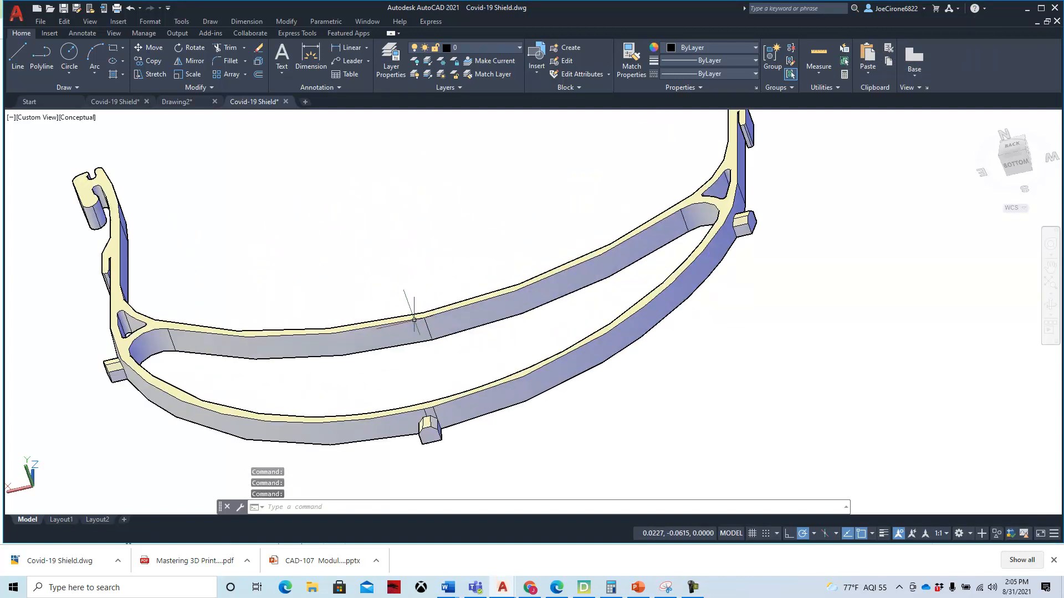
scroll(408, 318, "down", 2)
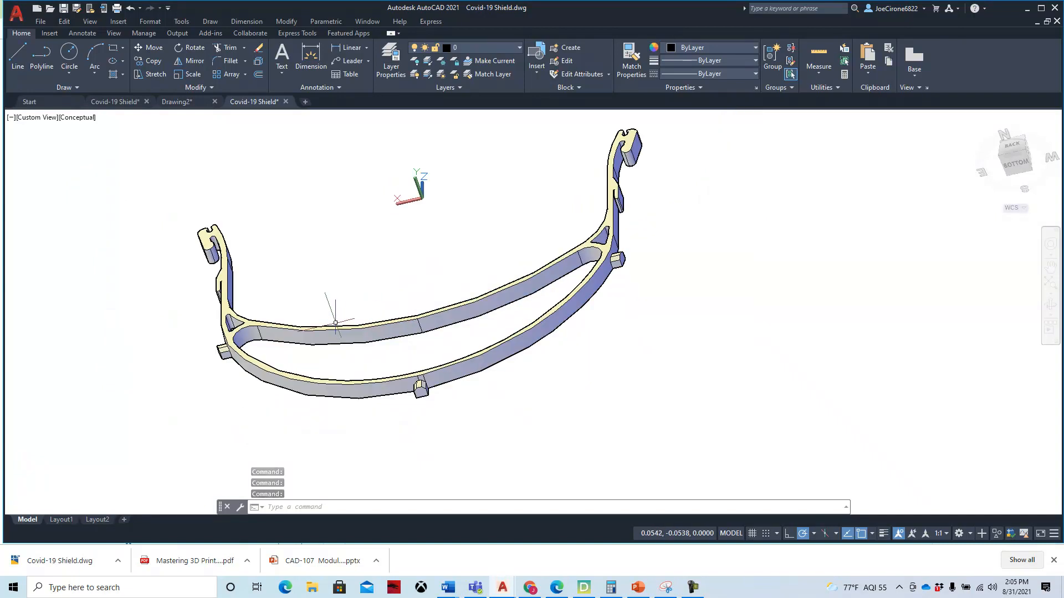
middle_click_drag(289, 287, 355, 305, "shift")
middle_click_drag(506, 316, 470, 325, "shift")
middle_click_drag(401, 381, 449, 258, "shift")
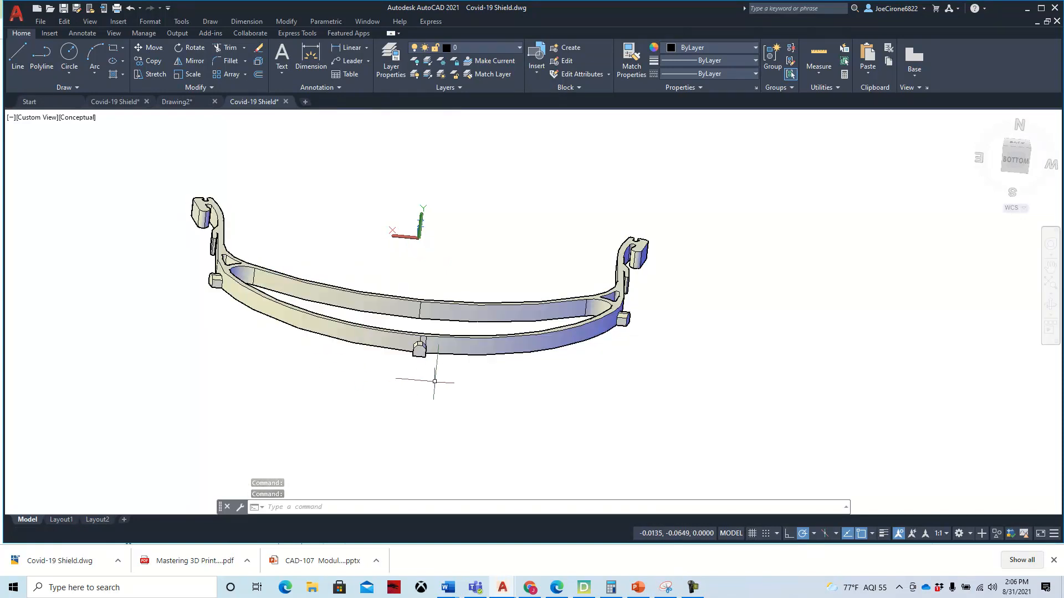
- Inspect the center peg on the front band, then the pegs, clips and hooked ends on both sides of the frame
scroll(414, 366, "up", 6)
scroll(422, 333, "up", 2)
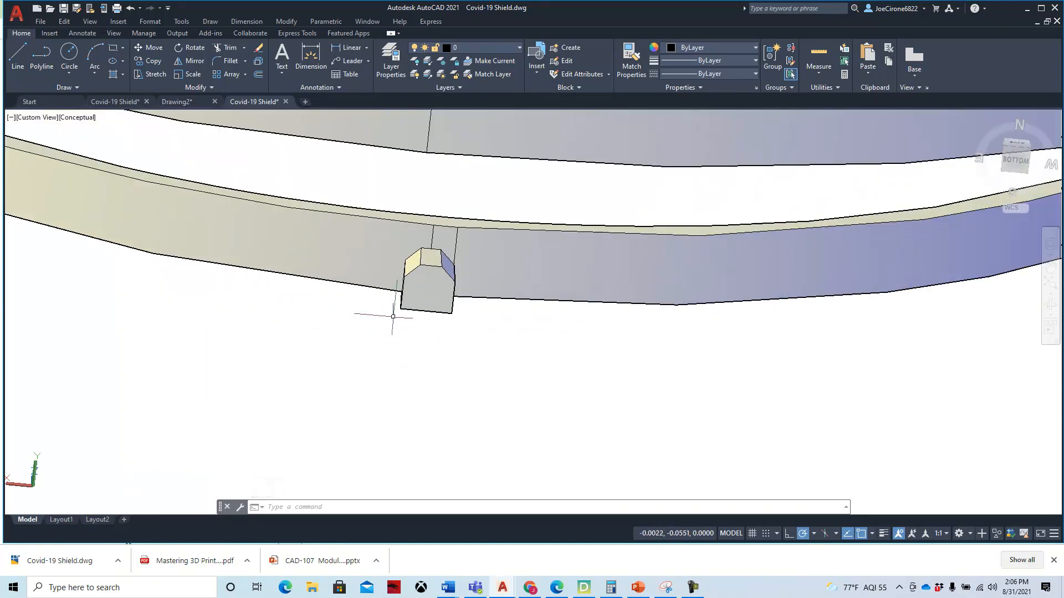
middle_click_drag(253, 266, 731, 380)
middle_click_drag(299, 251, 485, 463)
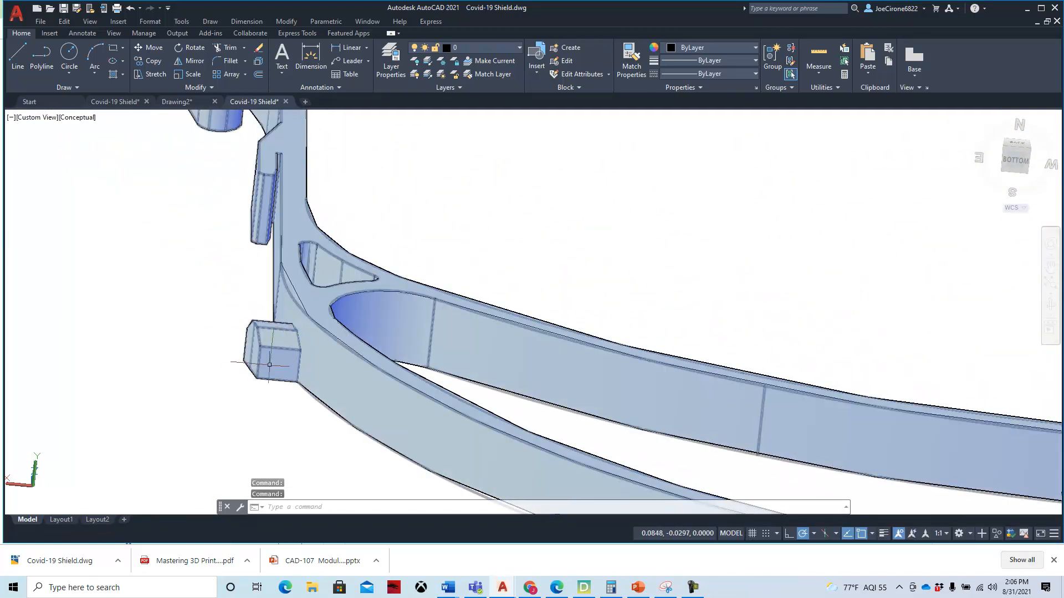
scroll(306, 351, "down", 2)
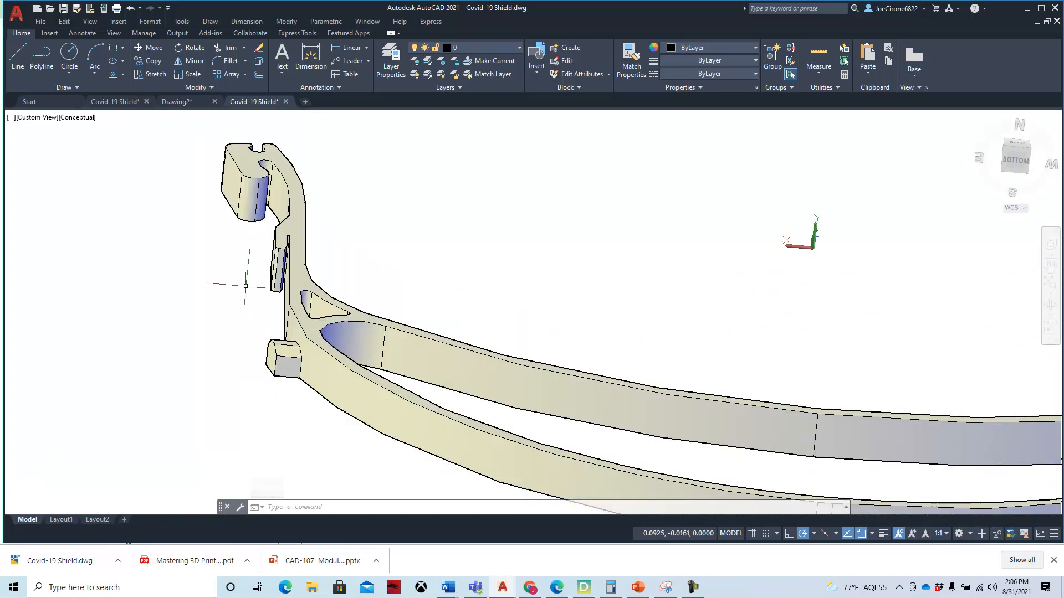
scroll(268, 269, "up", 3)
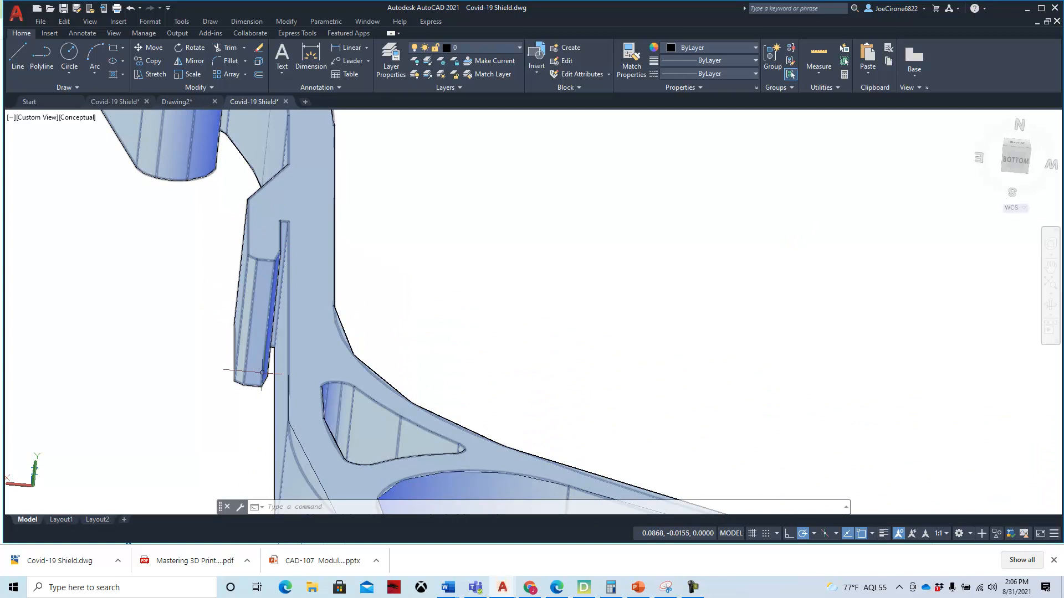
scroll(266, 333, "down", 5)
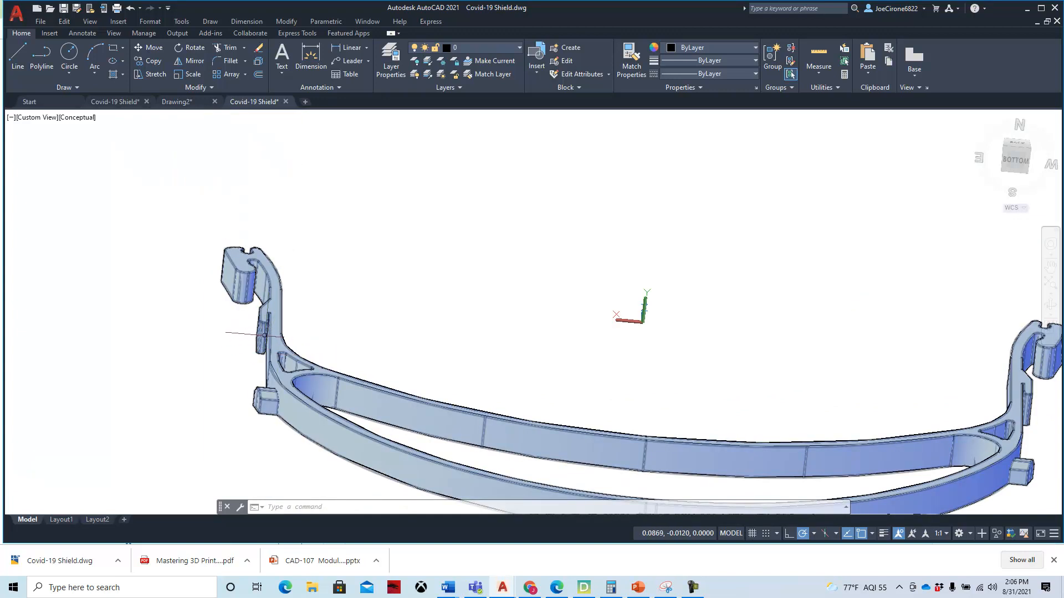
scroll(503, 414, "down", 2)
middle_click_drag(537, 423, 379, 335)
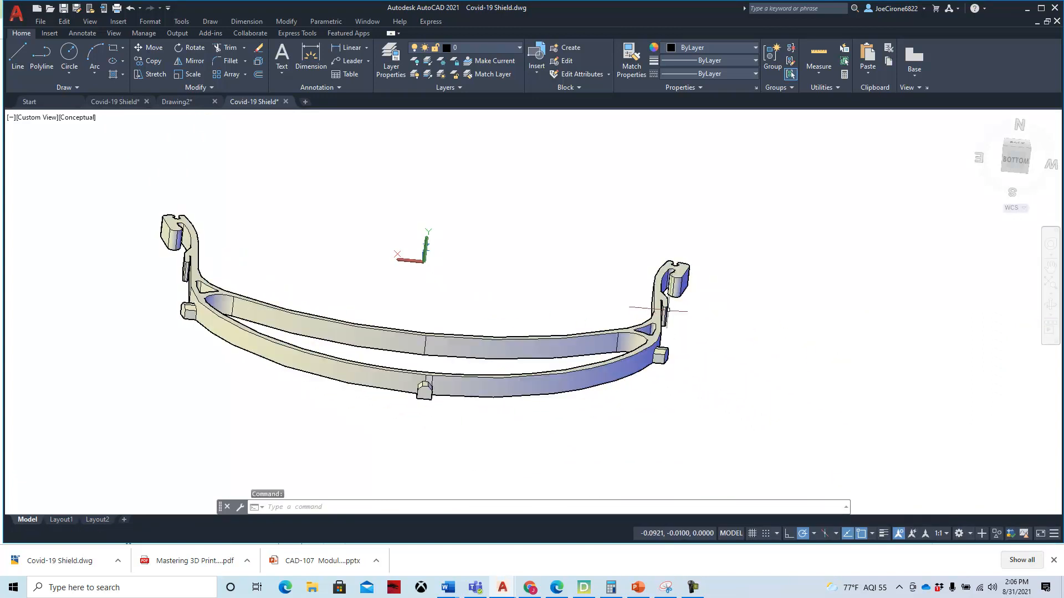
scroll(668, 294, "up", 7)
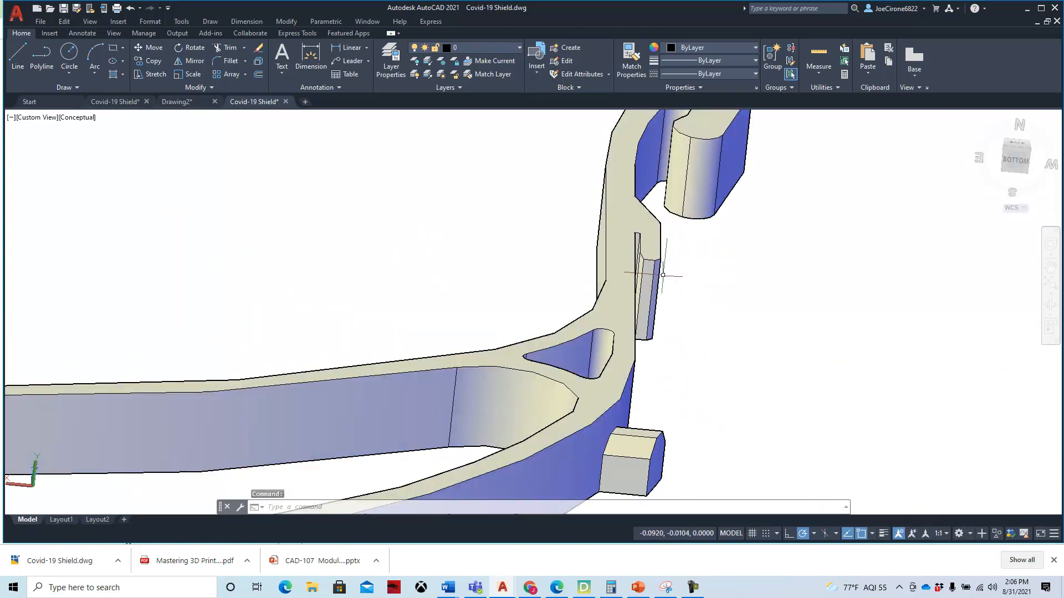
scroll(662, 274, "down", 4)
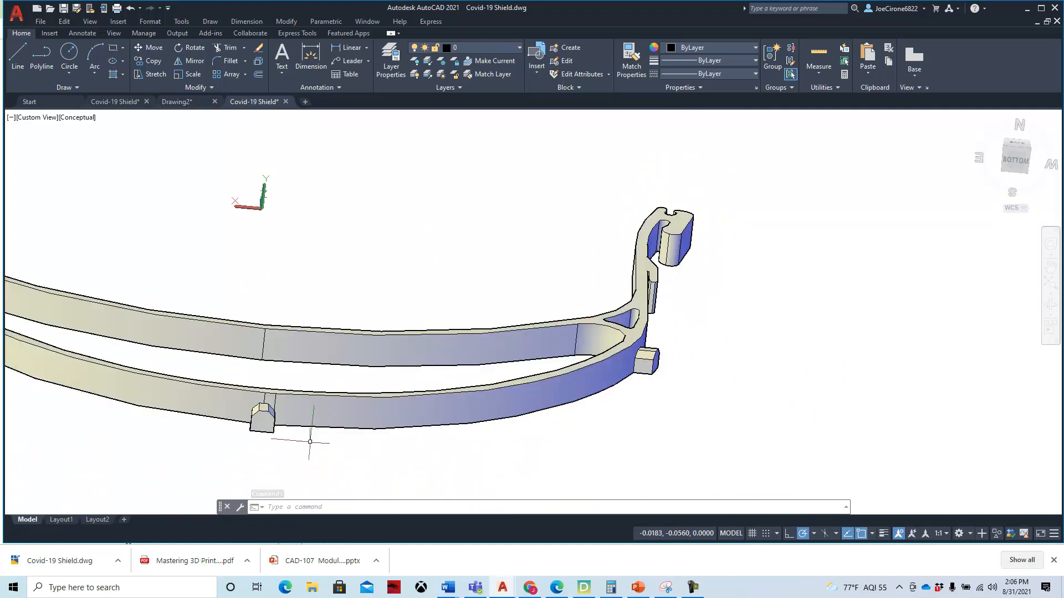
- Examine the frame from above and below, including the lettering inside the front band and the inner headband
middle_click_drag(270, 416, 349, 349, "shift")
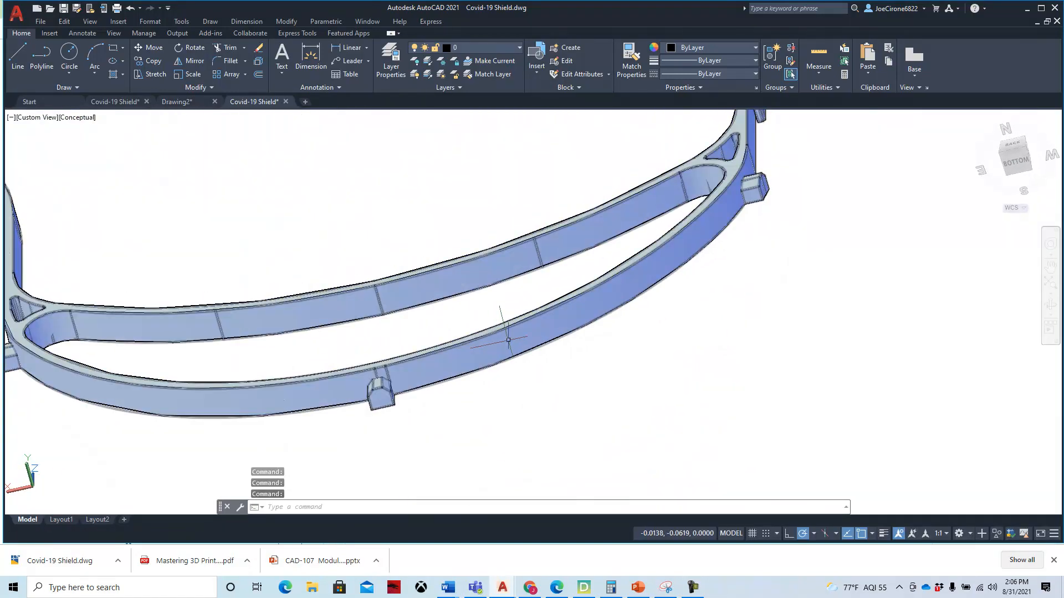
middle_click_drag(509, 380, 399, 506, "shift")
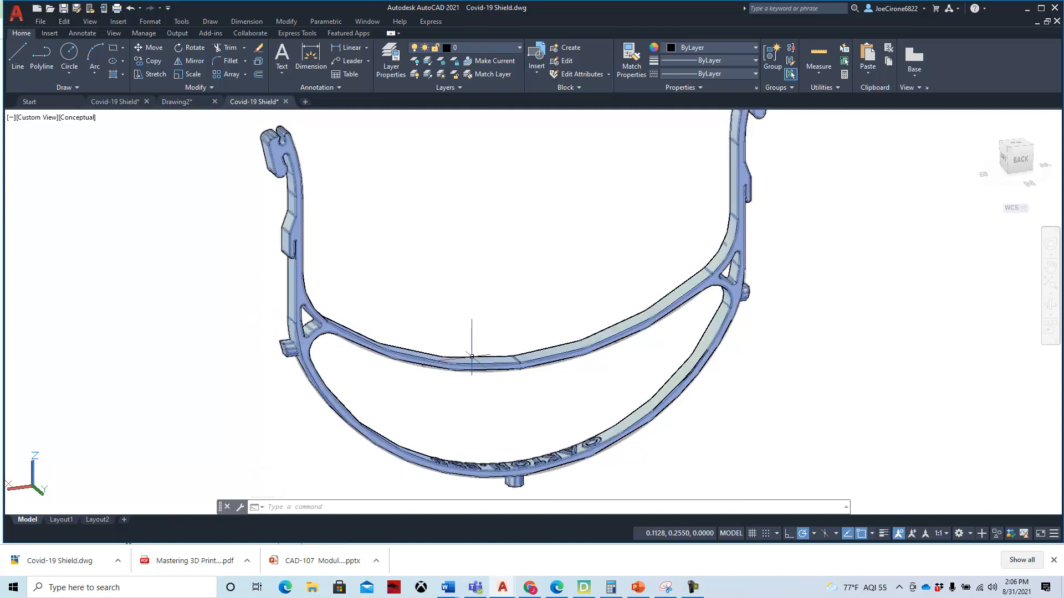
mouse_move(337, 323)
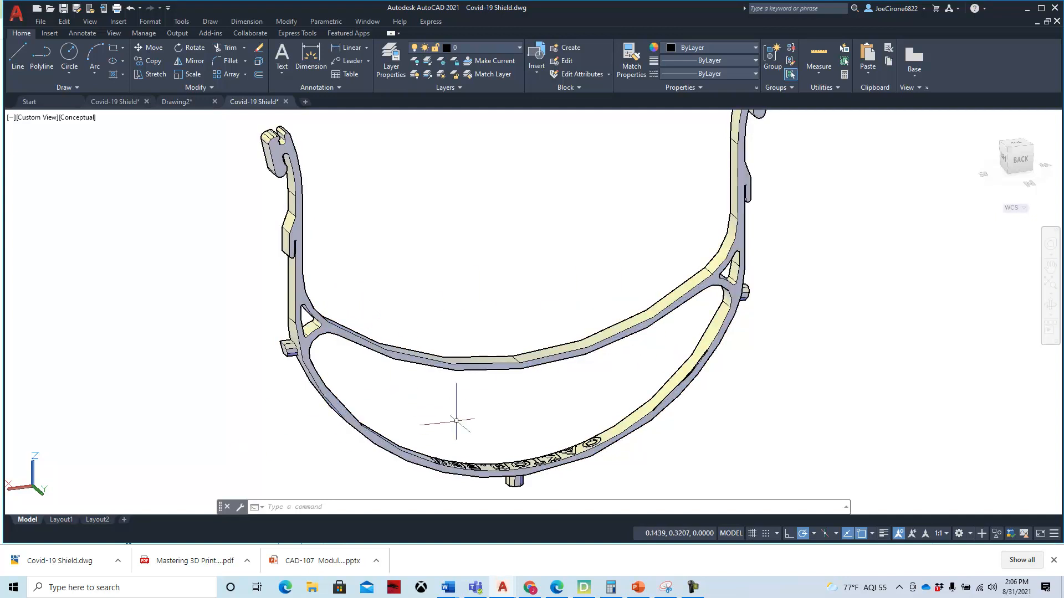
middle_click_drag(523, 426, 470, 298, "shift")
scroll(477, 391, "up", 3)
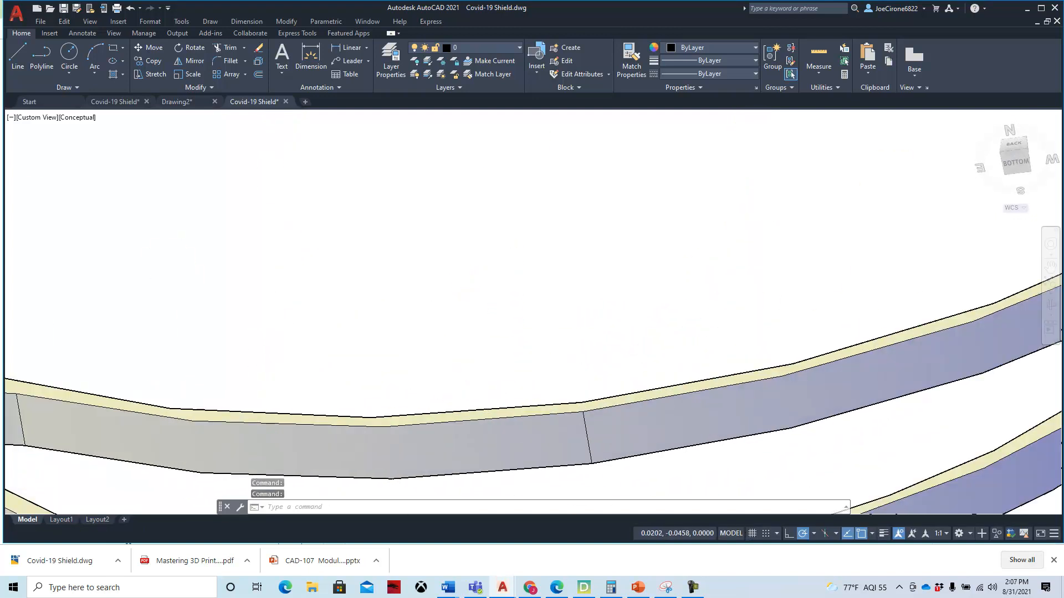
- Start exporting the face shield frame to another file format, as a Lithography (*.stl) file
scroll(476, 393, "down", 5)
middle_click_drag(491, 425, 500, 361)
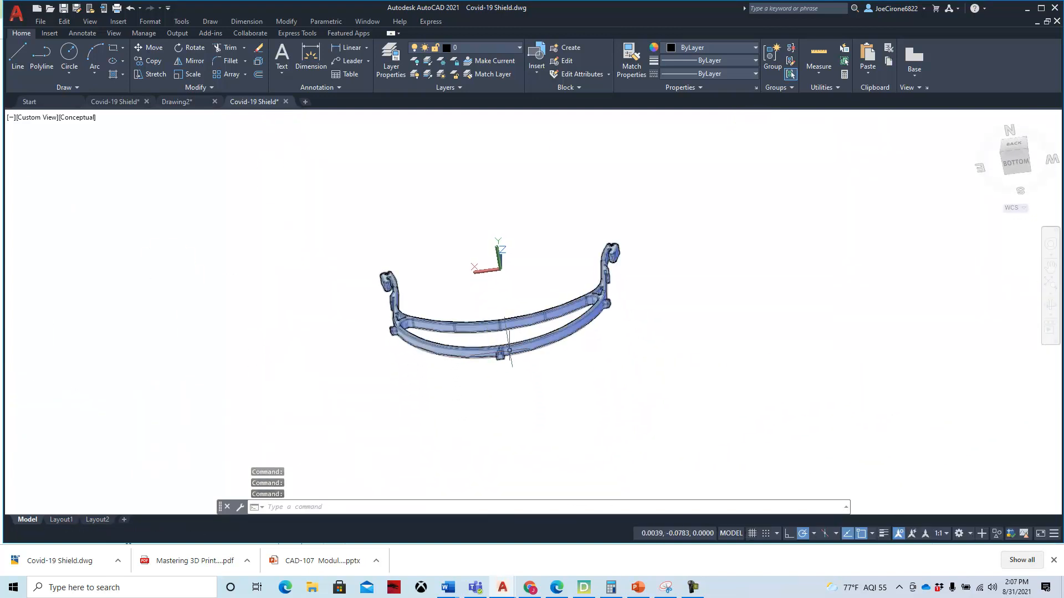
scroll(507, 366, "up", 4)
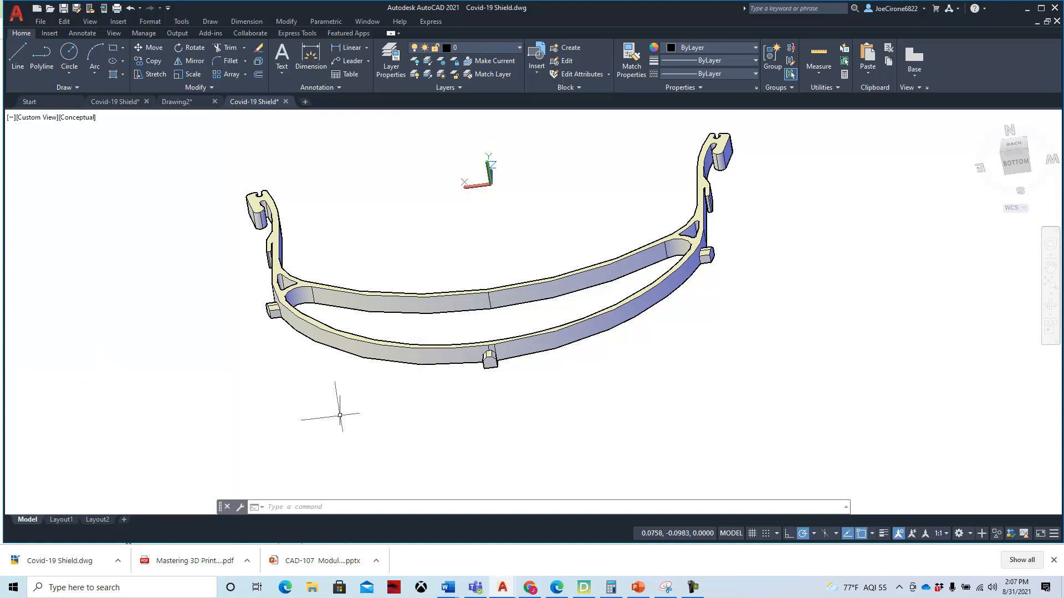
left_click(42, 22)
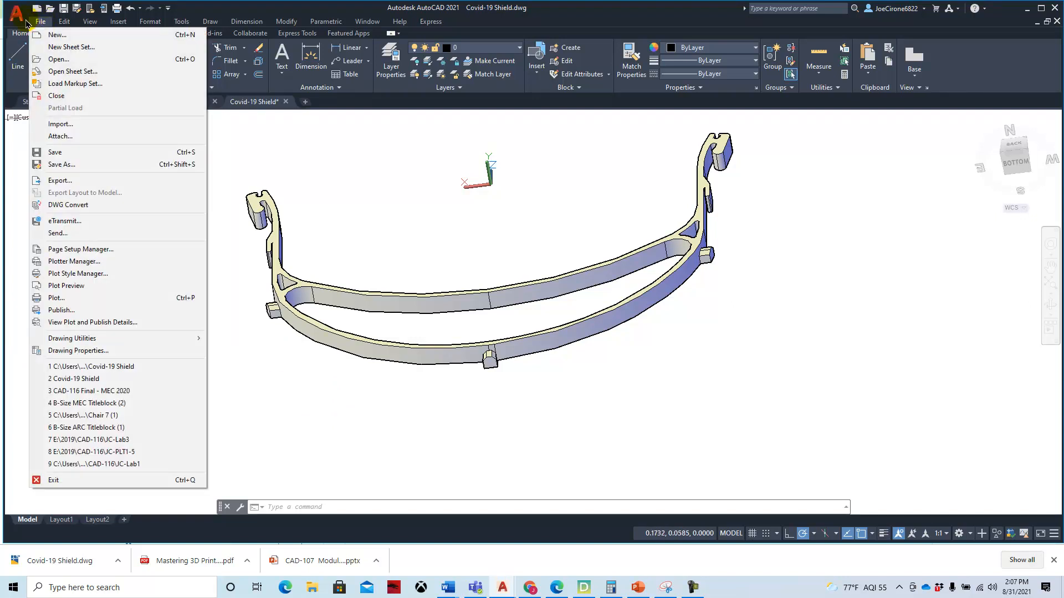
left_click(16, 20)
left_click(16, 20)
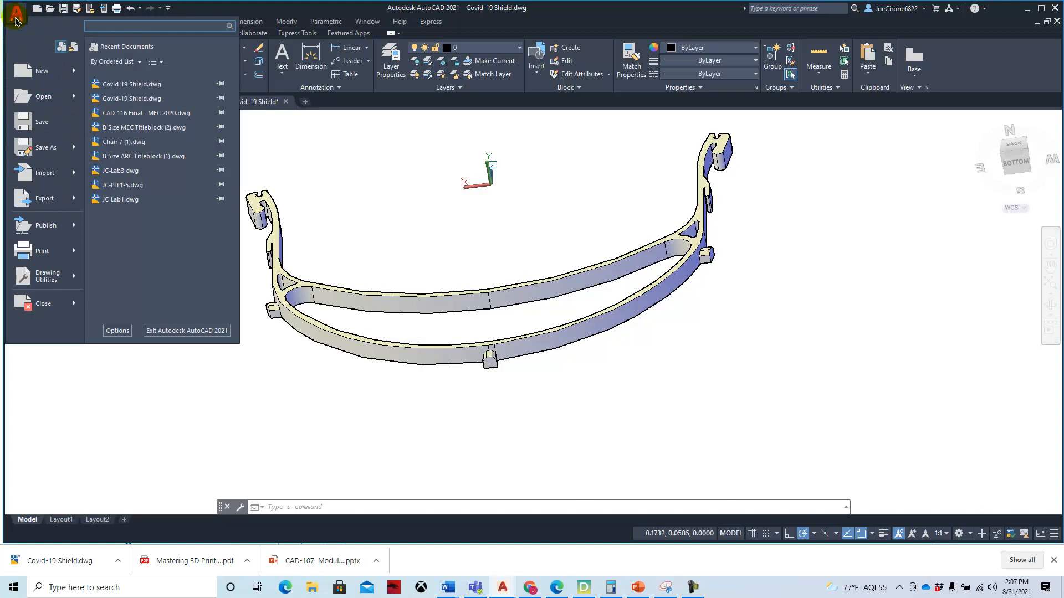
mouse_move(50, 205)
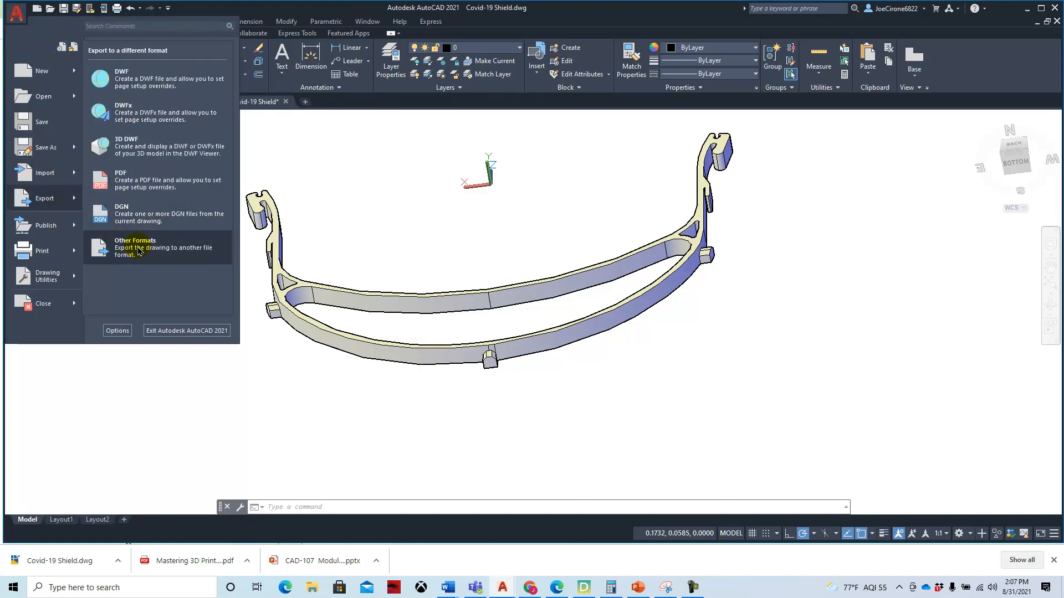
left_click(135, 247)
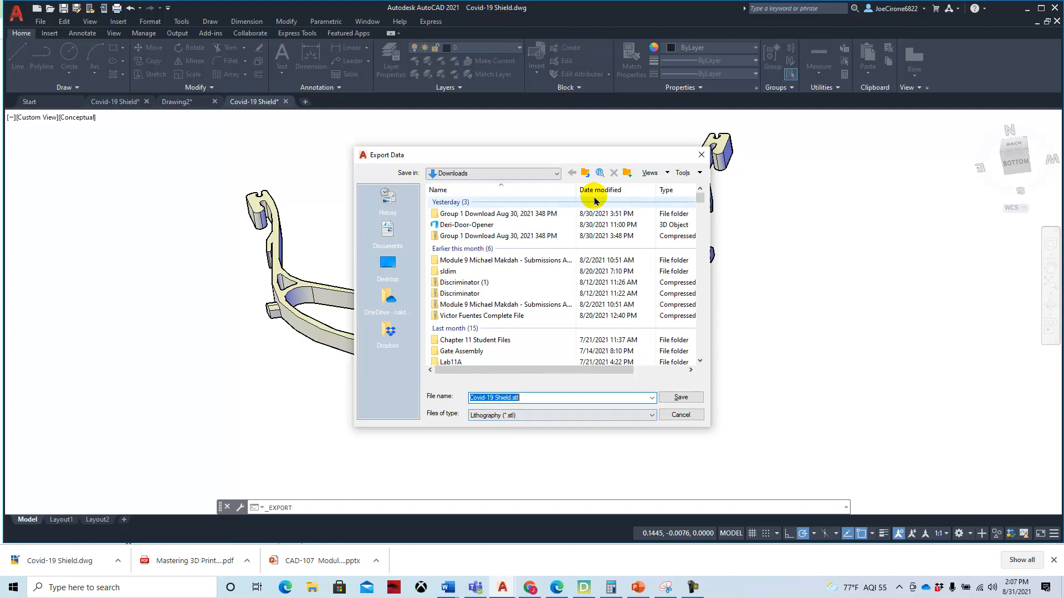
- Set the export location to the 2021 folder inside 0-CAD-107 Master on the TOSHIBA EXT (G:) drive
left_click(557, 174)
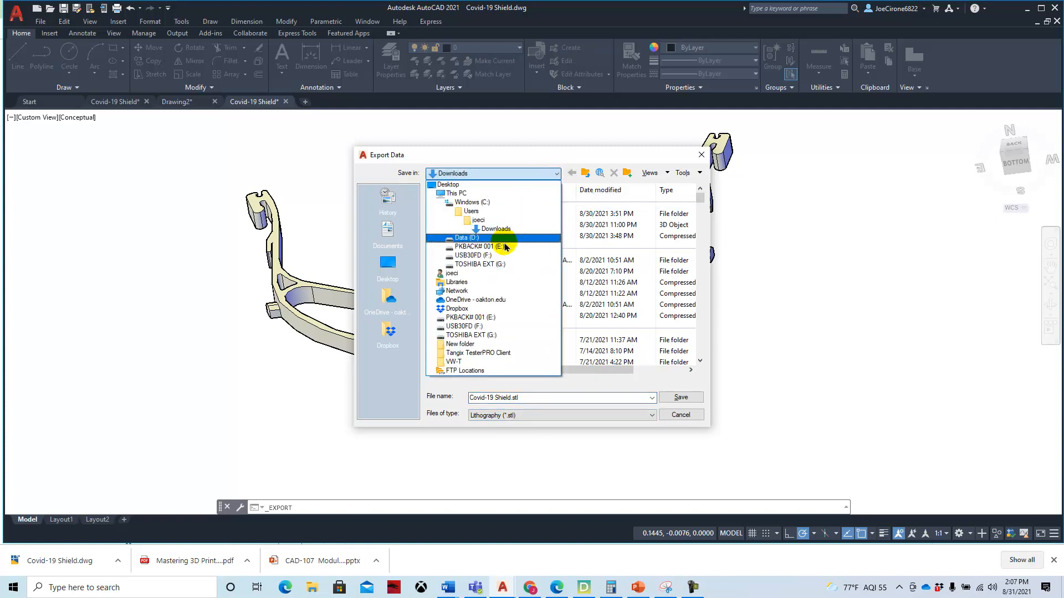
left_click(486, 265)
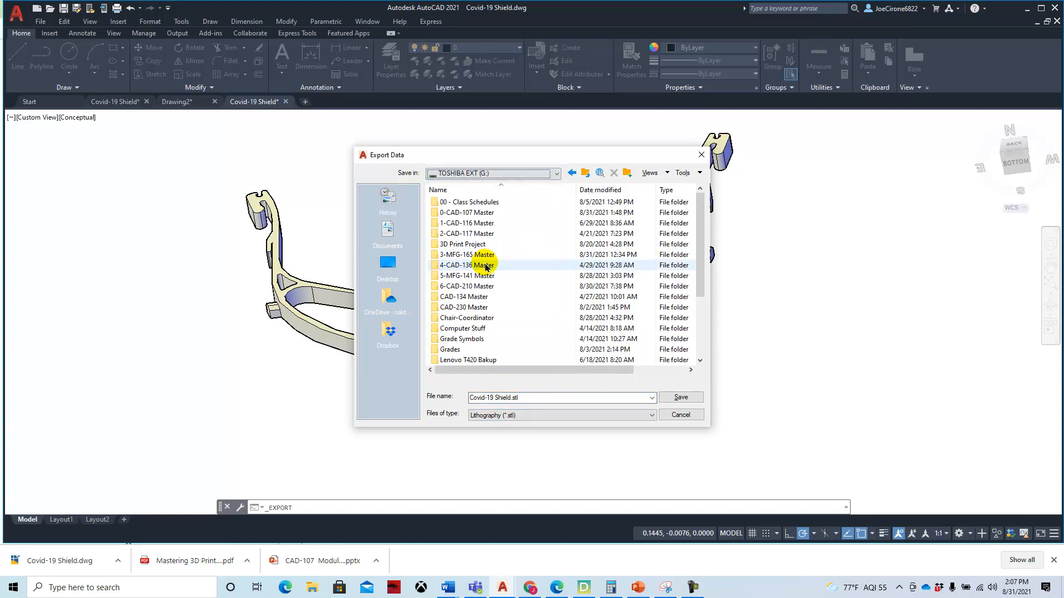
double_click(477, 214)
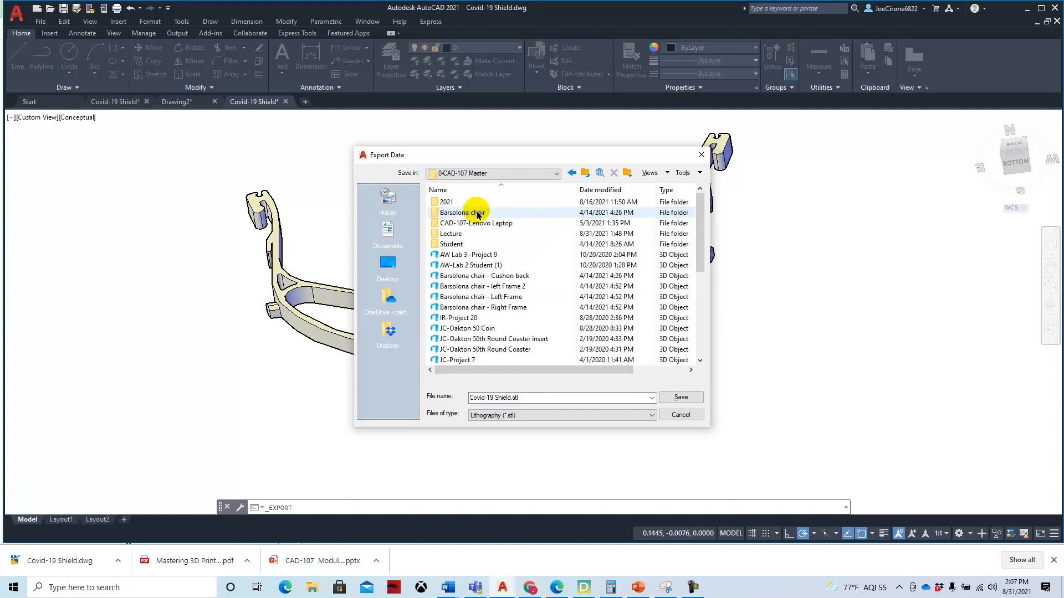
left_click(459, 203)
double_click(459, 204)
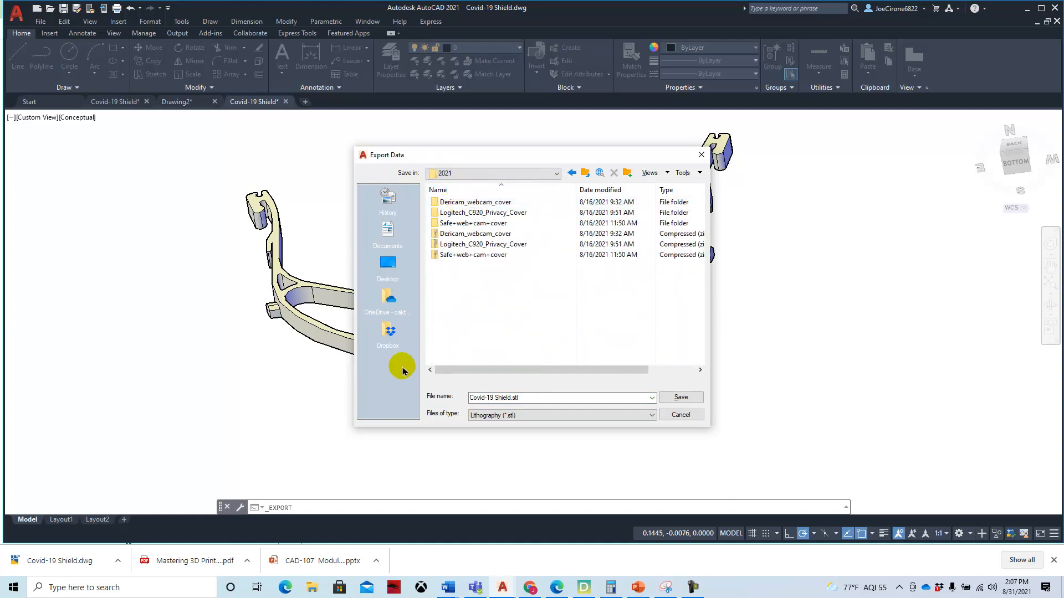
- Name the export file JC-Covid-19 Shield.stl
double_click(471, 397)
left_click(475, 398)
left_click(492, 420)
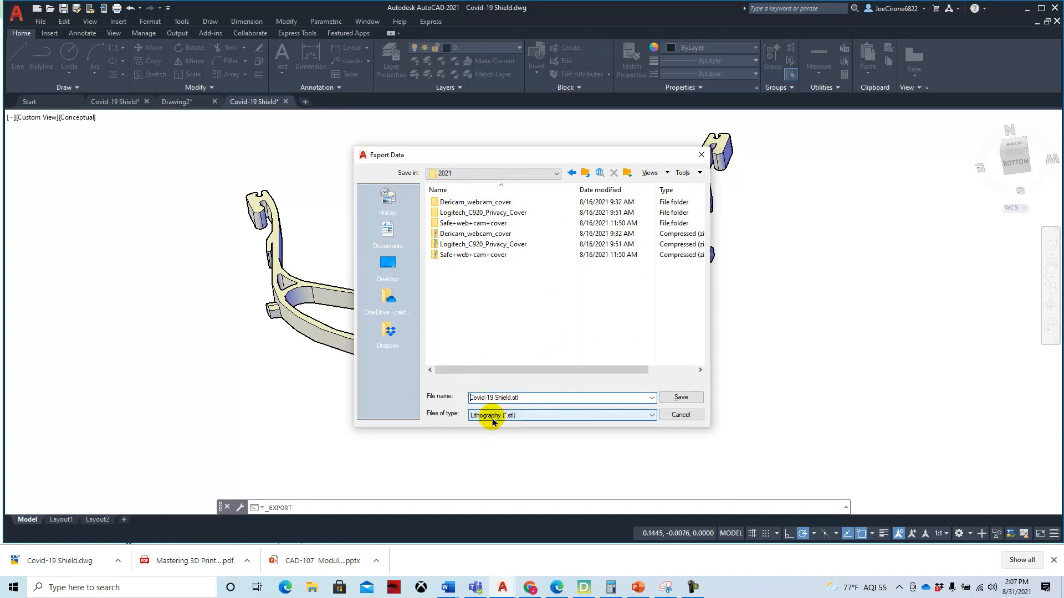
left_click(471, 398)
type("JC-")
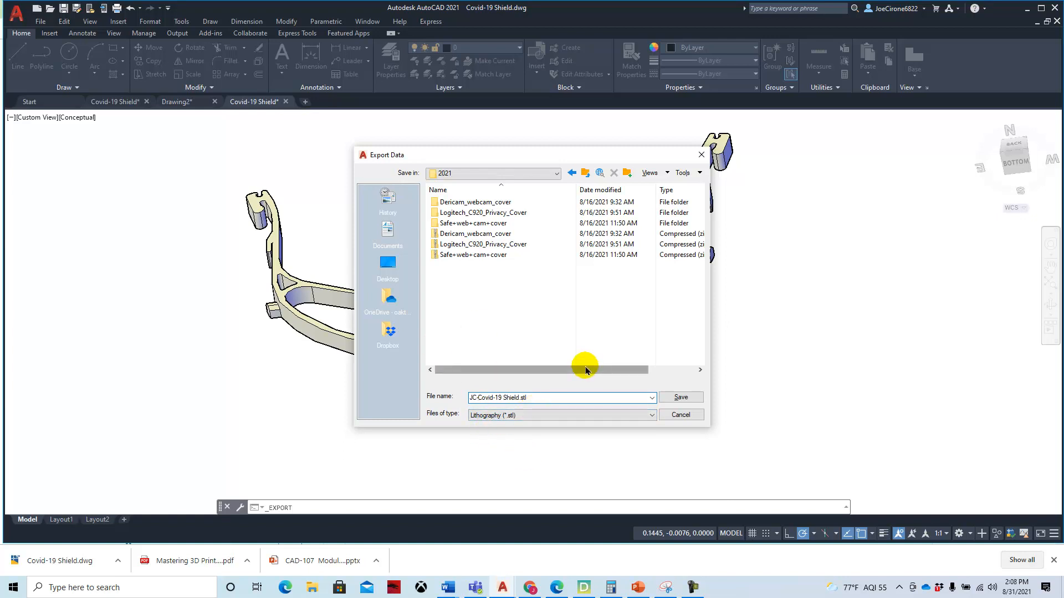
- Save the STL export in the 2021 folder, picking the face shield frame as the solid to export
left_click(554, 173)
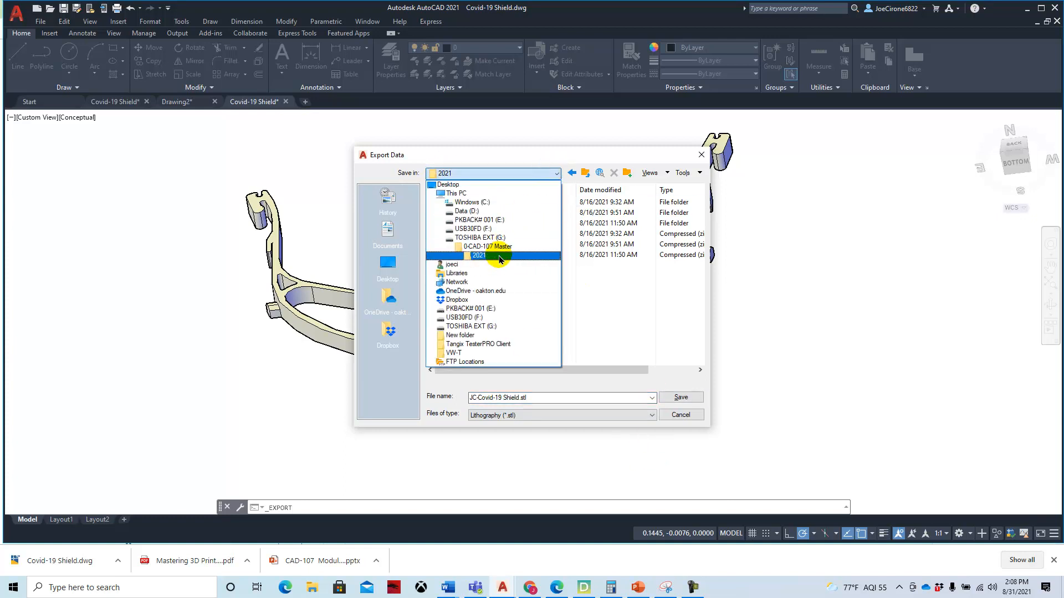
left_click(498, 256)
left_click(685, 398)
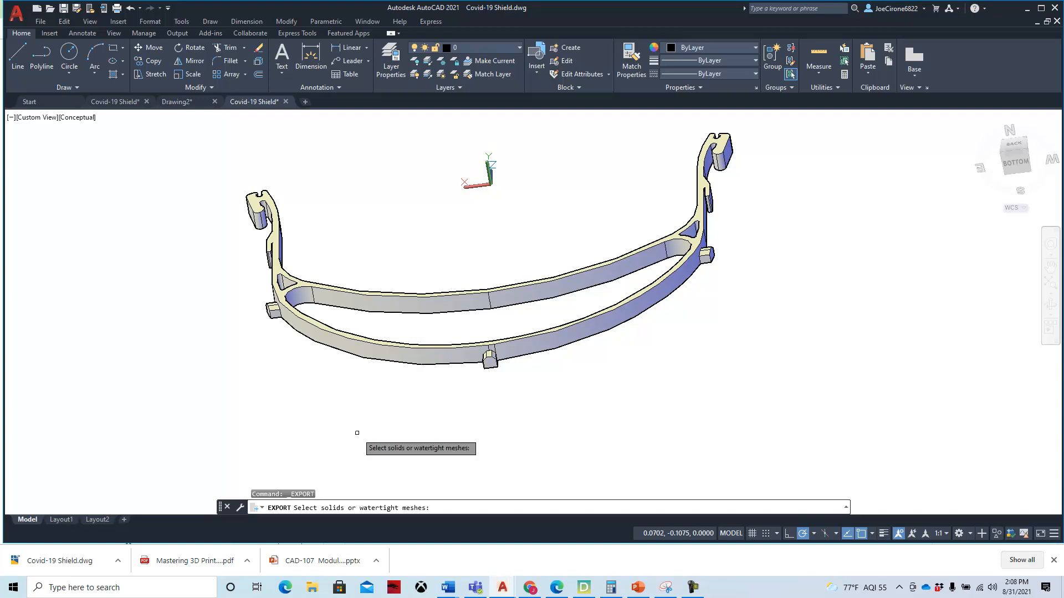
left_click(384, 350)
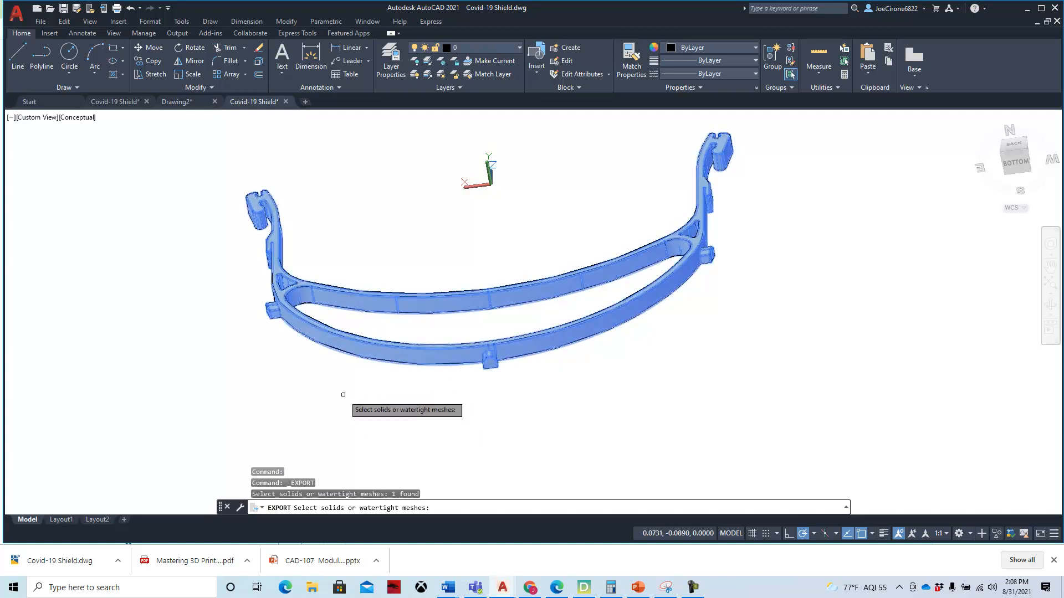
key("Return")
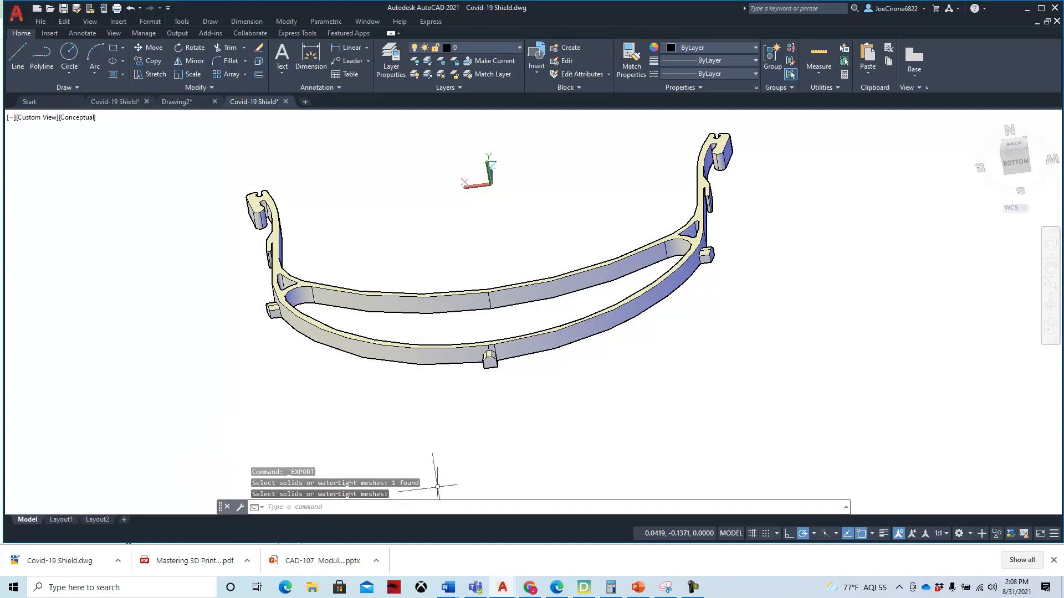
- Check the 2021 folder inside 0-CAD-107 Master in File Explorer for the exported JC-Covid-19 Shield file
left_click(312, 588)
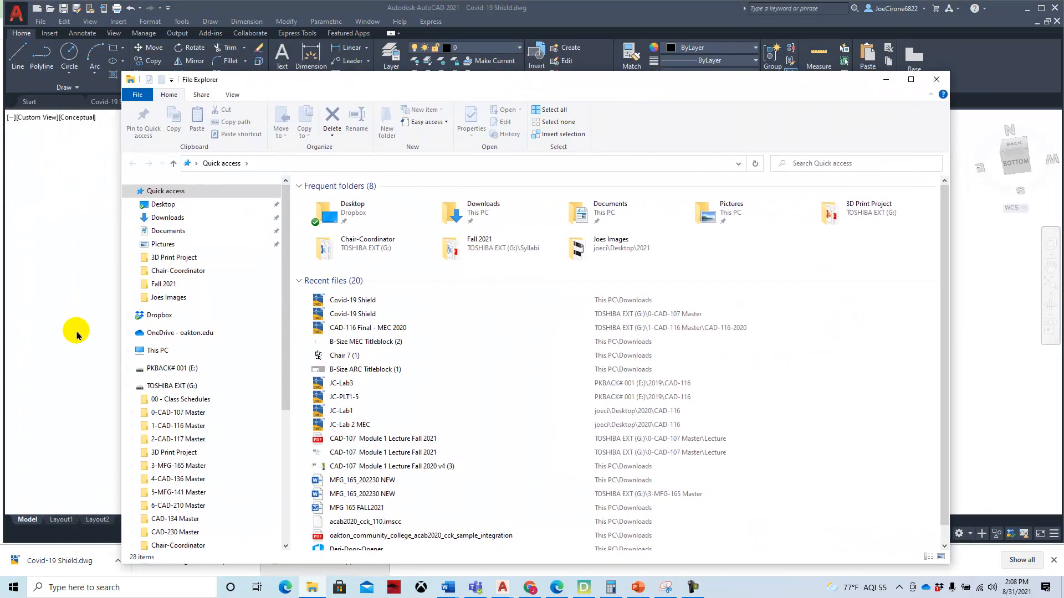
left_click(185, 416)
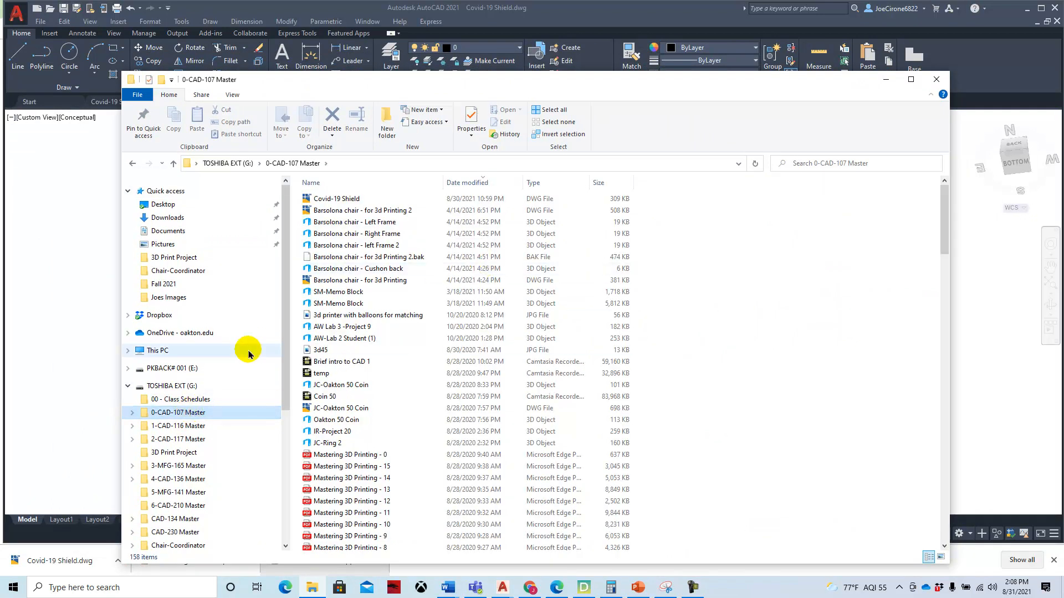
left_click(459, 185)
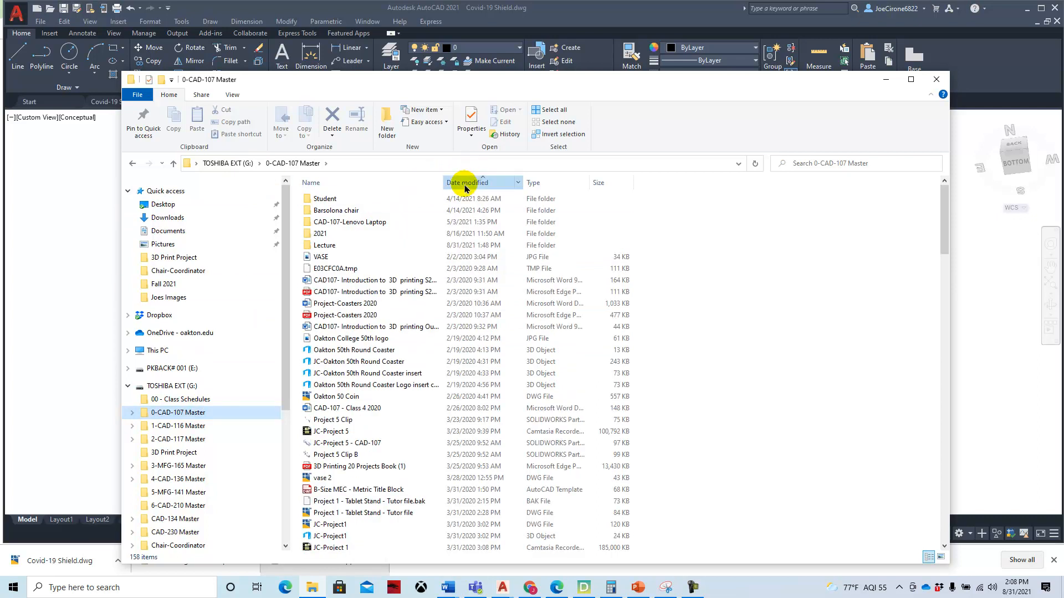
left_click(465, 185)
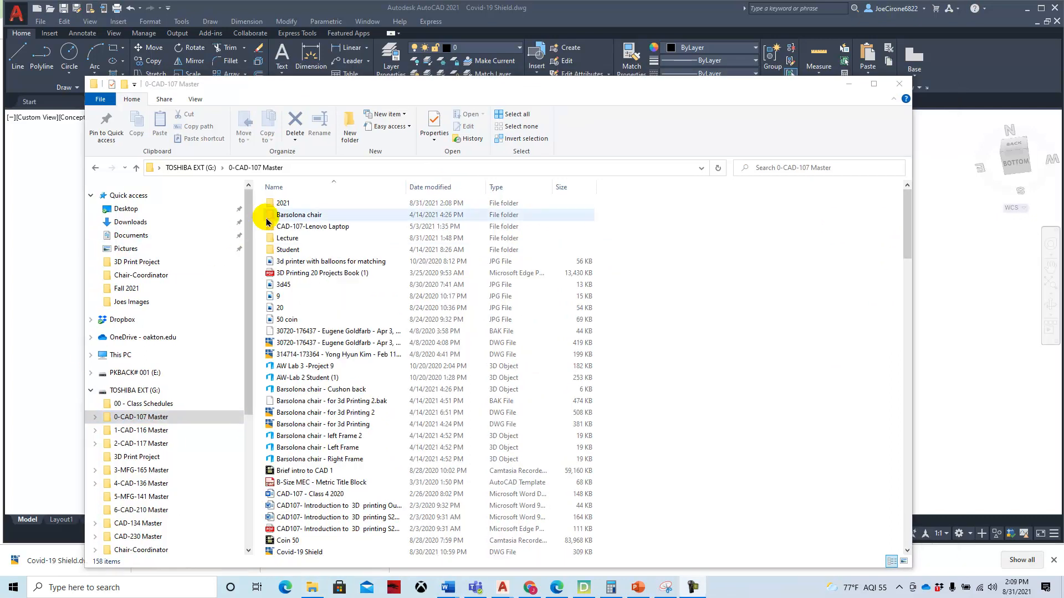
double_click(289, 203)
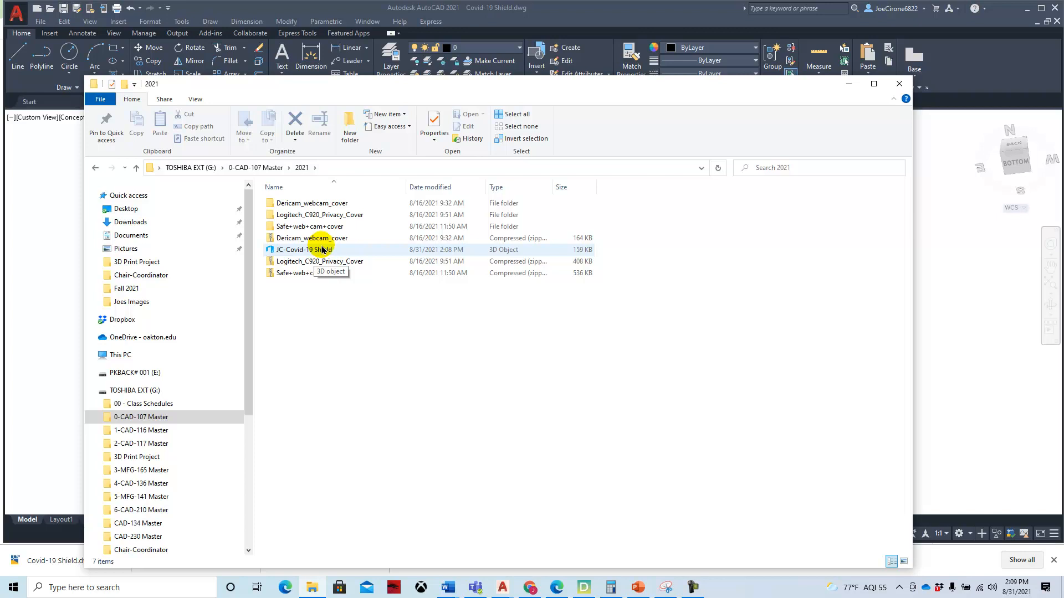
left_click_drag(404, 90, 0, 91)
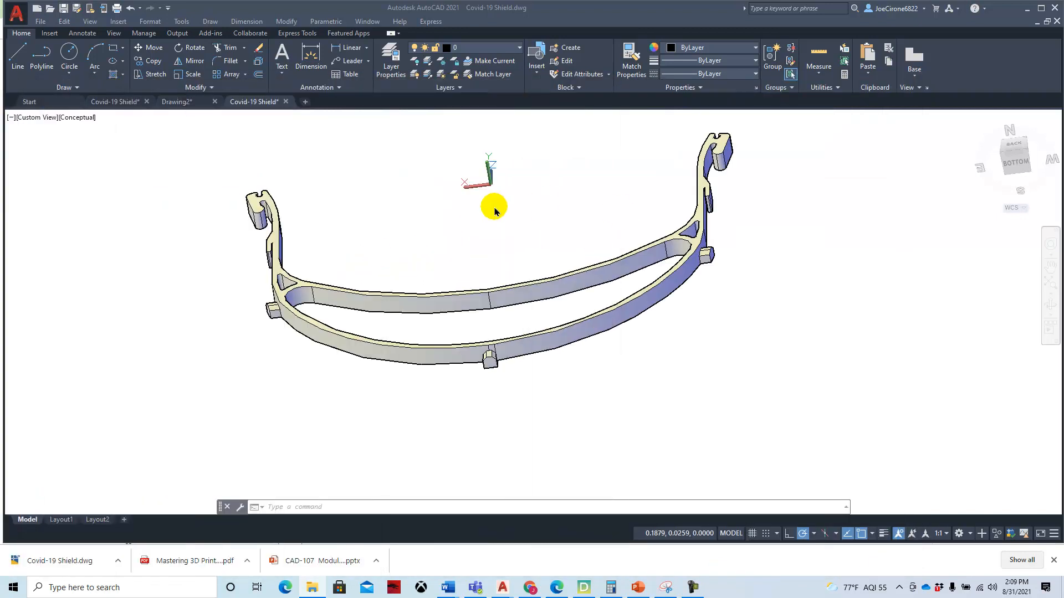
- Start saving a copy of the drawing under the name JC-Covid-19 Shield
left_click(40, 24)
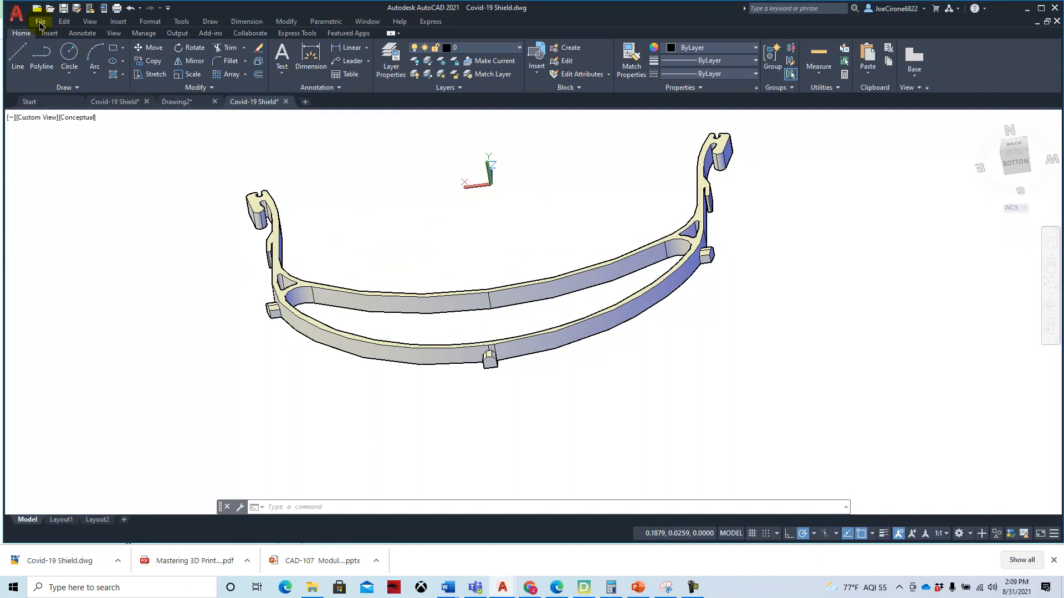
left_click(40, 22)
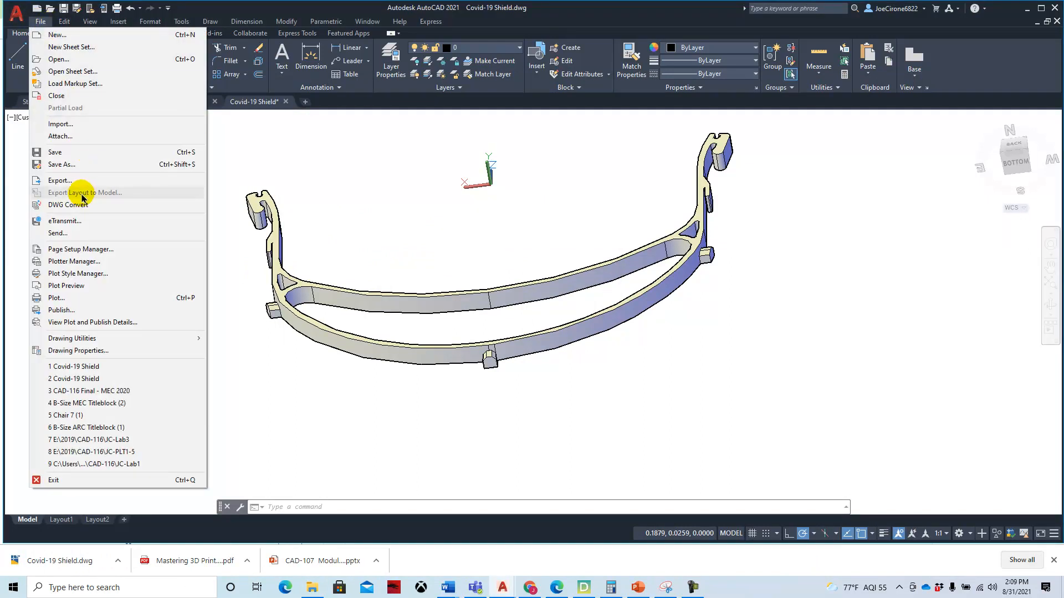
left_click(62, 164)
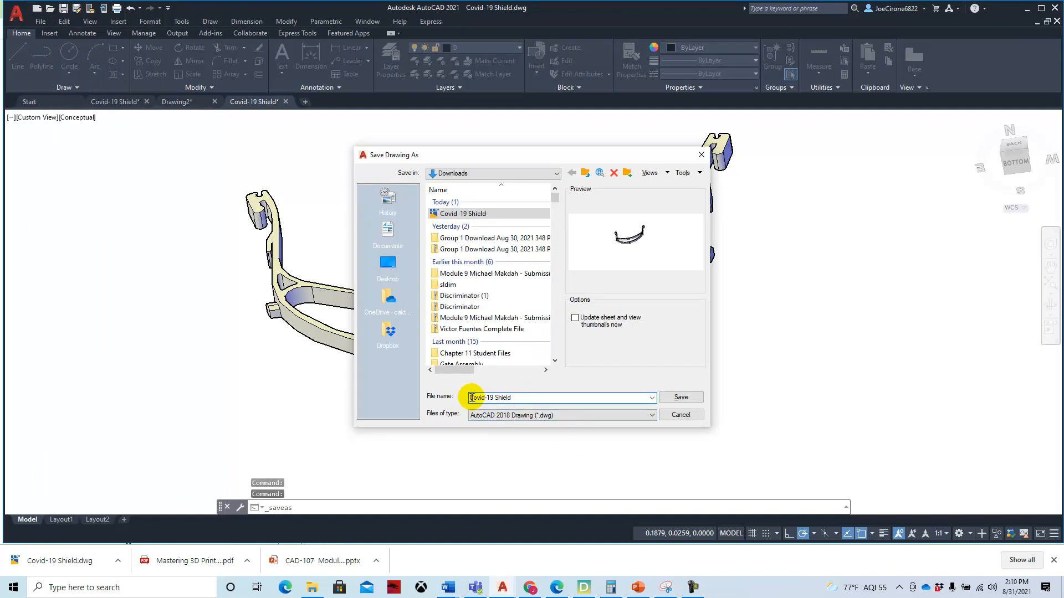
type("JC-")
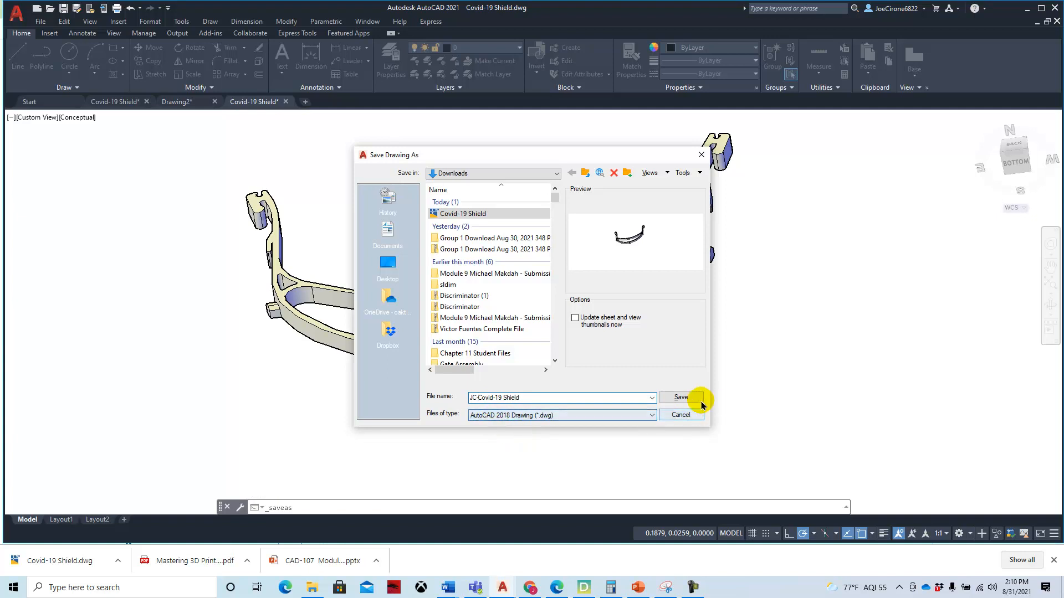
- Save the copy as an AutoCAD 2018 drawing in the 2021 folder inside 0-CAD-107 Master on TOSHIBA EXT (G:)
left_click(555, 174)
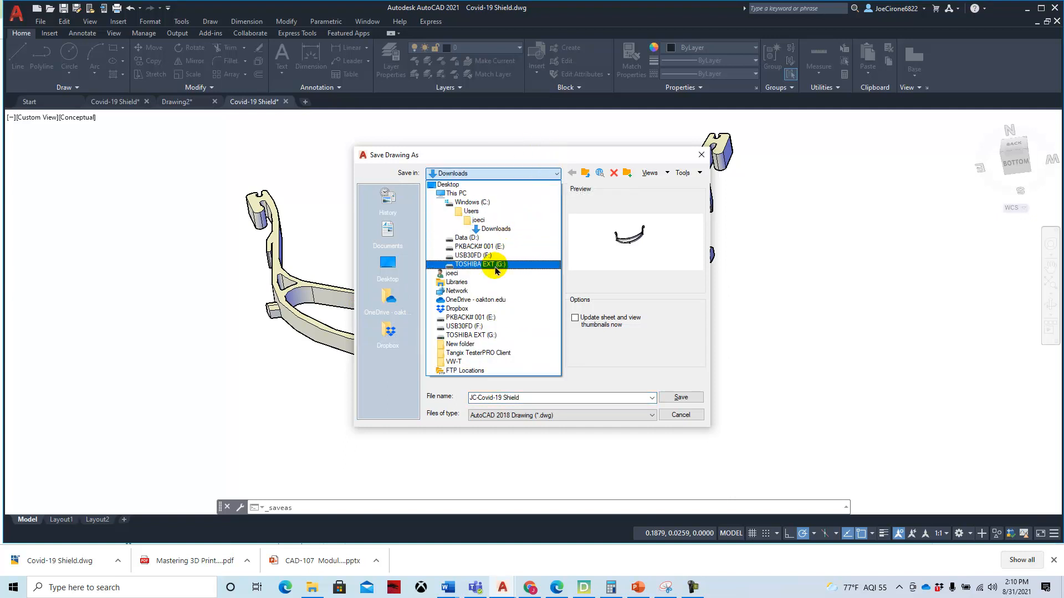
left_click(478, 264)
double_click(489, 216)
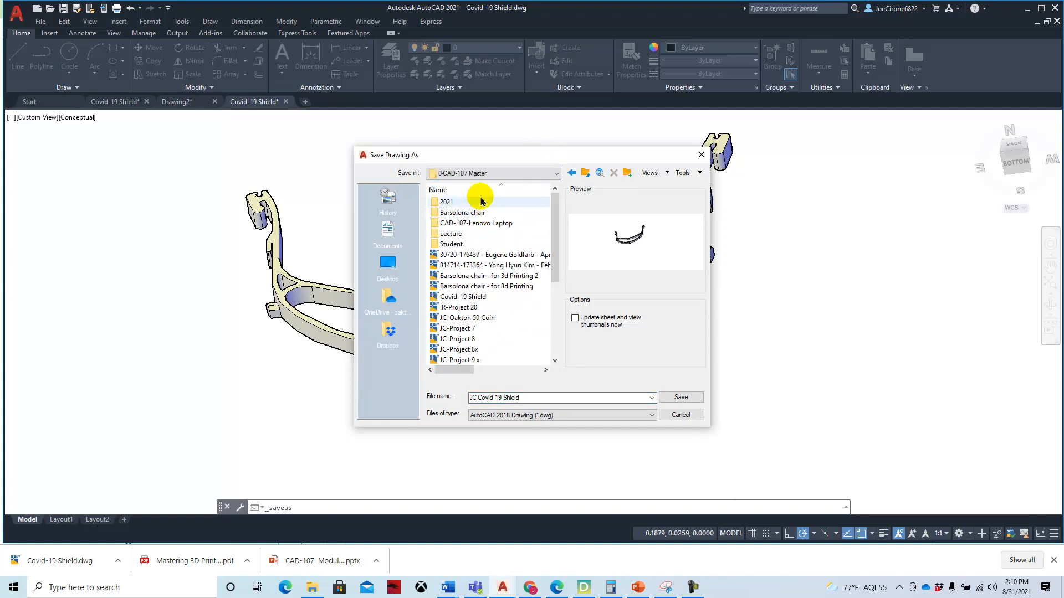
double_click(477, 204)
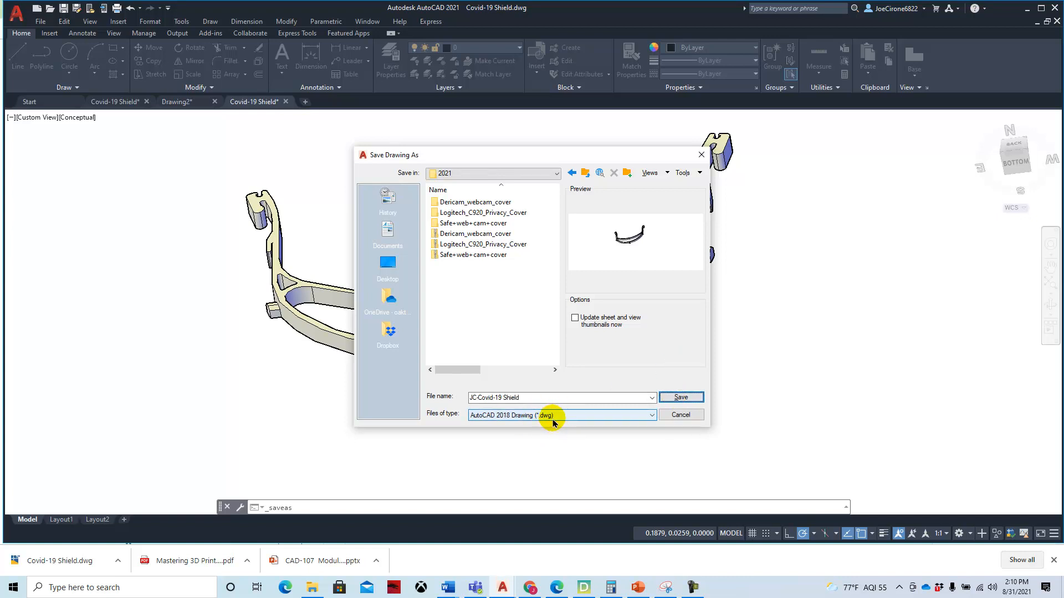
left_click(677, 398)
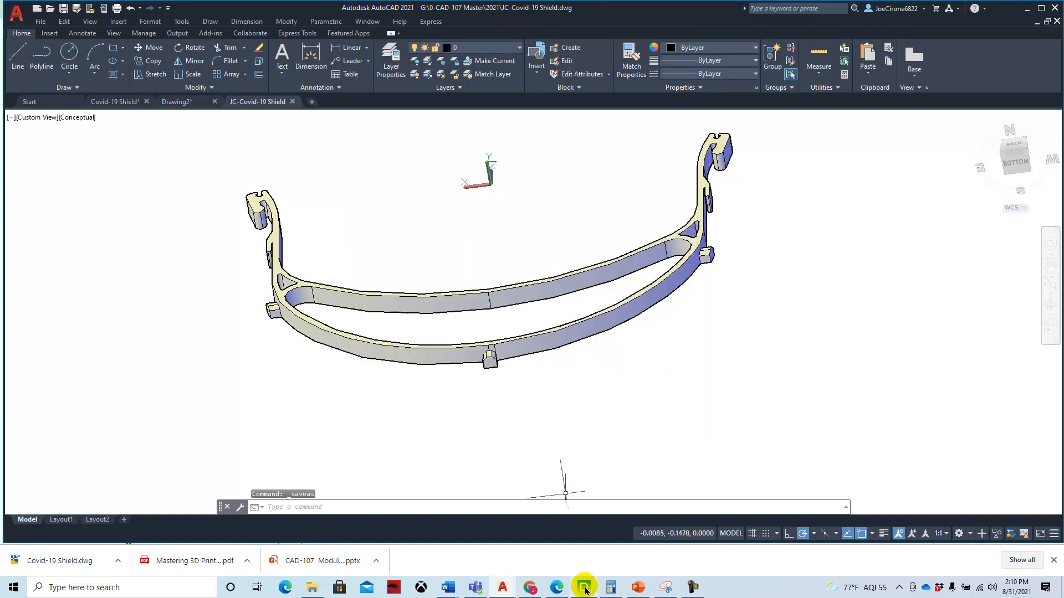
- Switch to Dremel DigiLab 3D Slicer and load JC-Covid-19 Shield from the 2021 folder inside 0-CAD-107 Master on TOSHIBA EXT (G:)
mouse_move(585, 590)
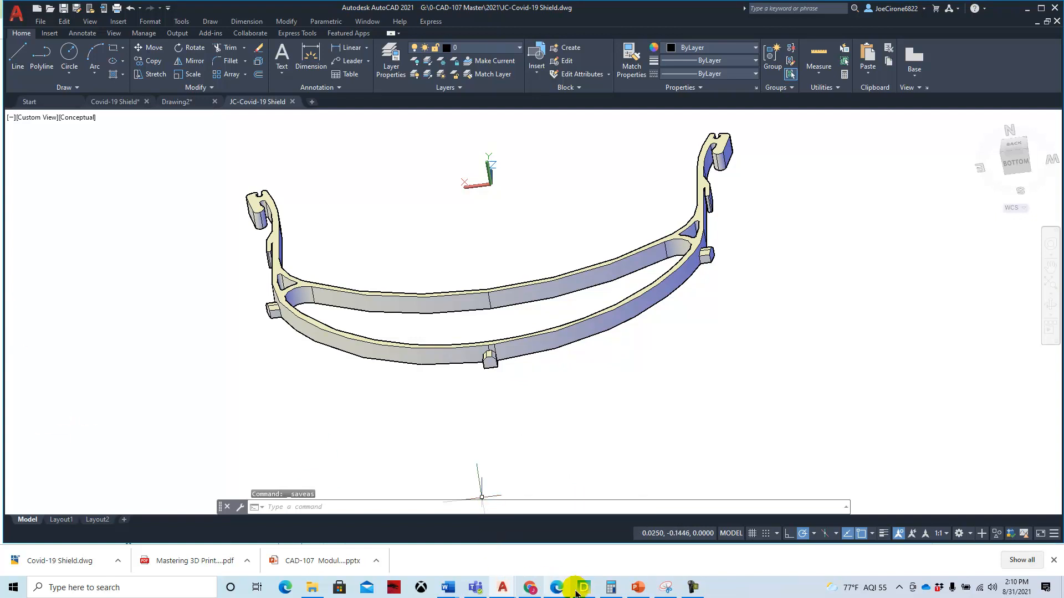
left_click(583, 591)
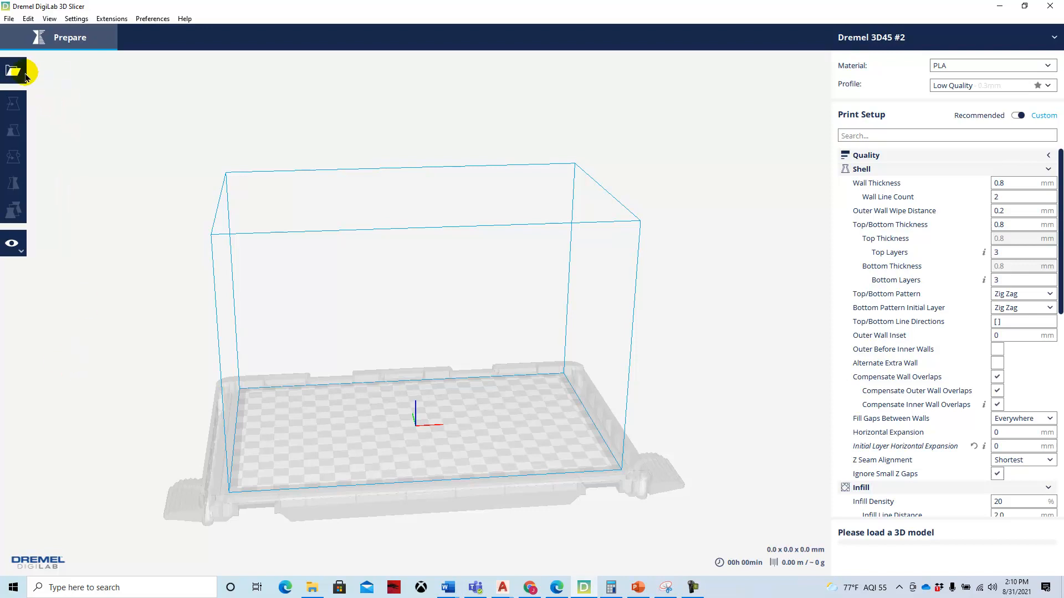
left_click(9, 19)
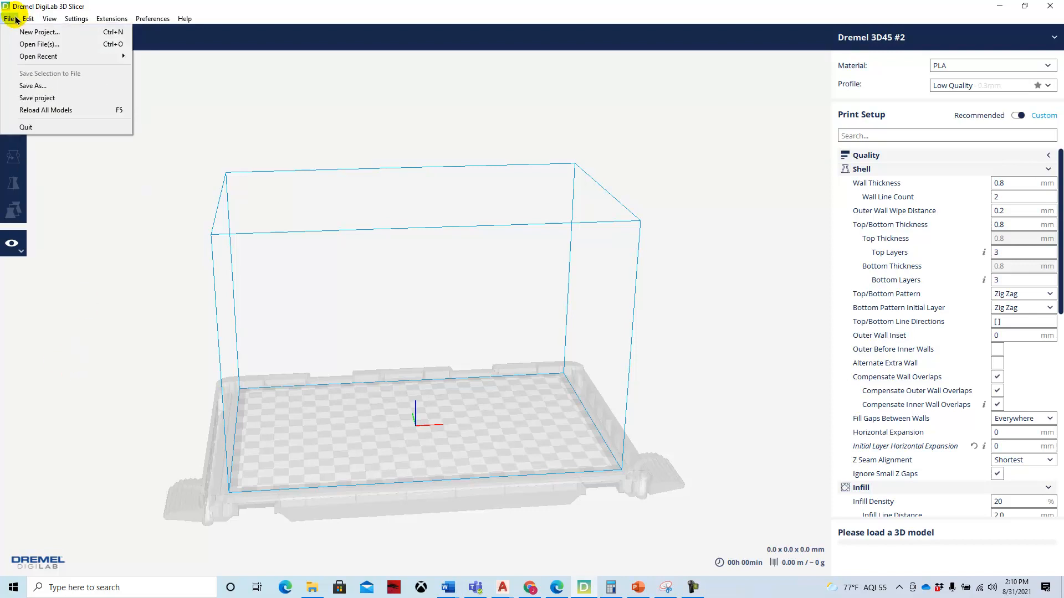
left_click(25, 46)
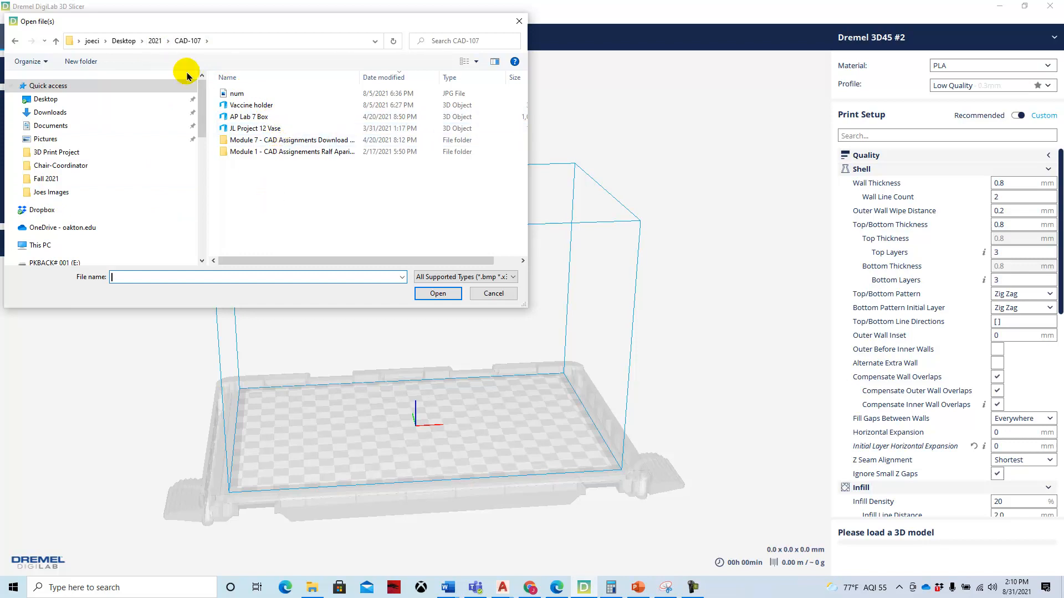
left_click(155, 41)
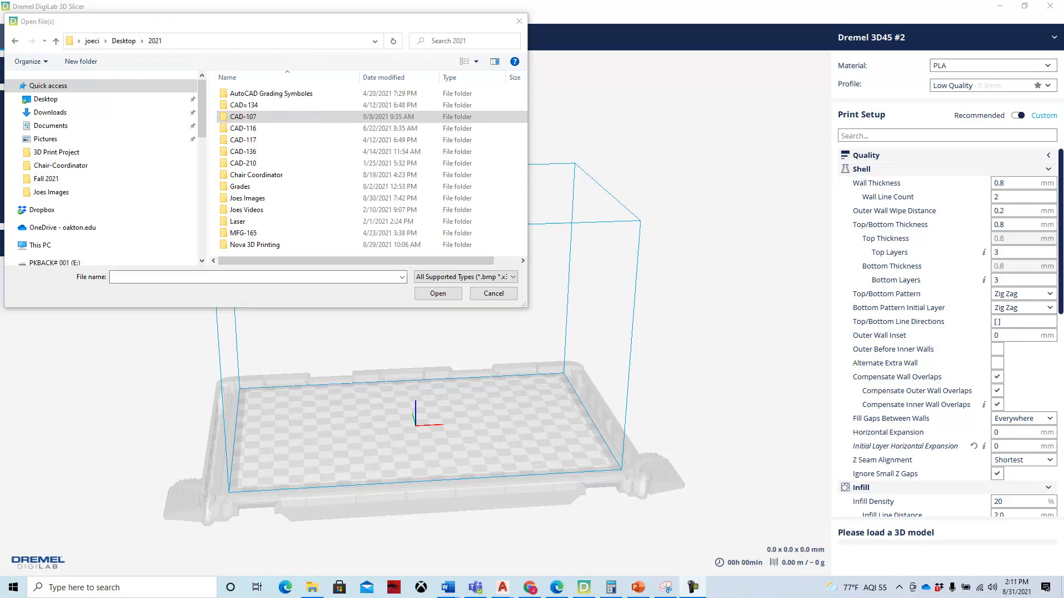
left_click_drag(203, 95, 204, 133)
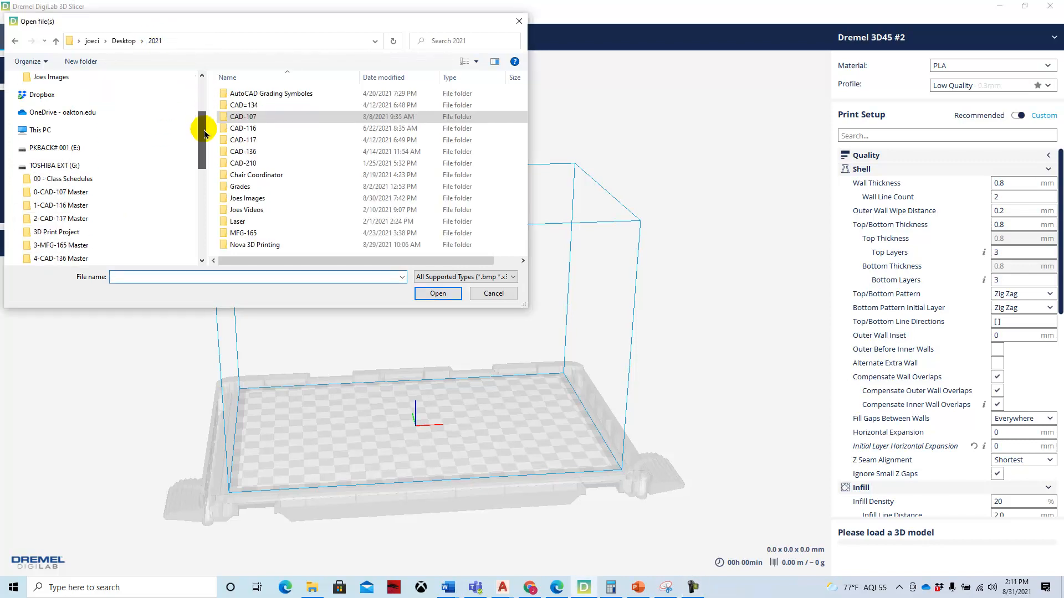
left_click(65, 191)
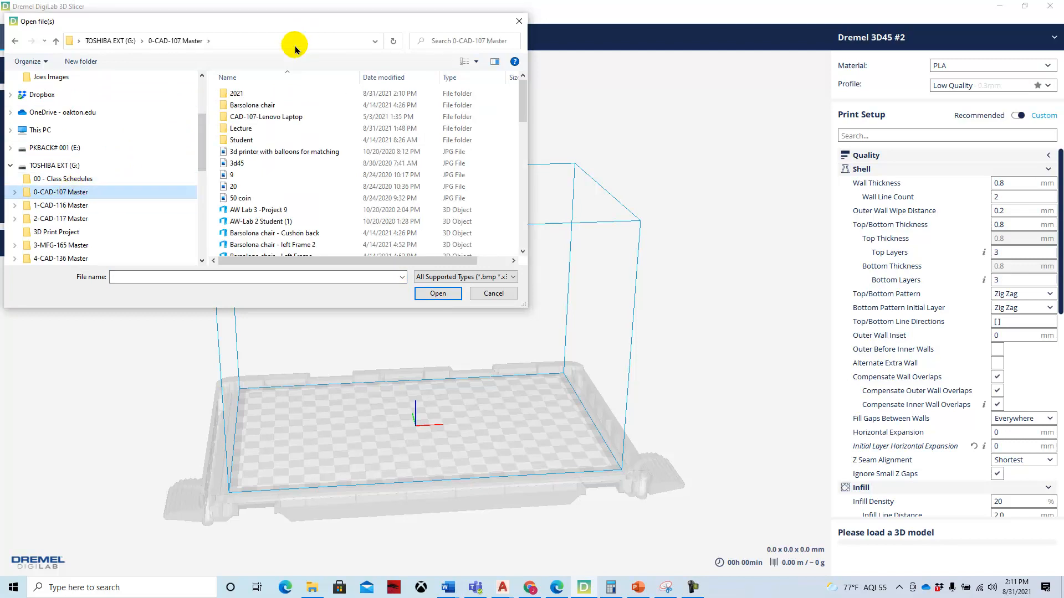
double_click(243, 93)
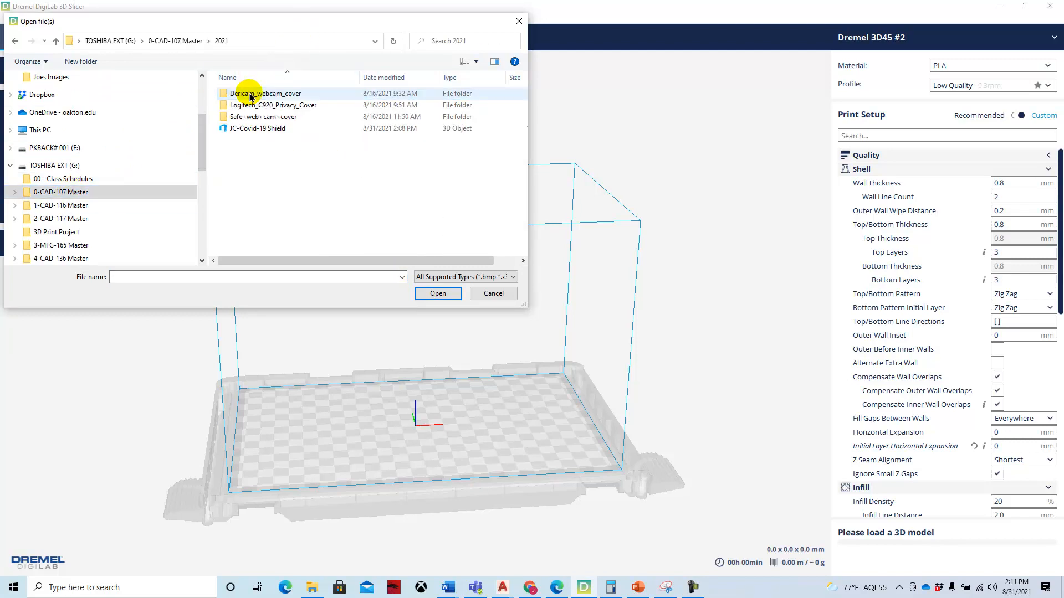
left_click(272, 131)
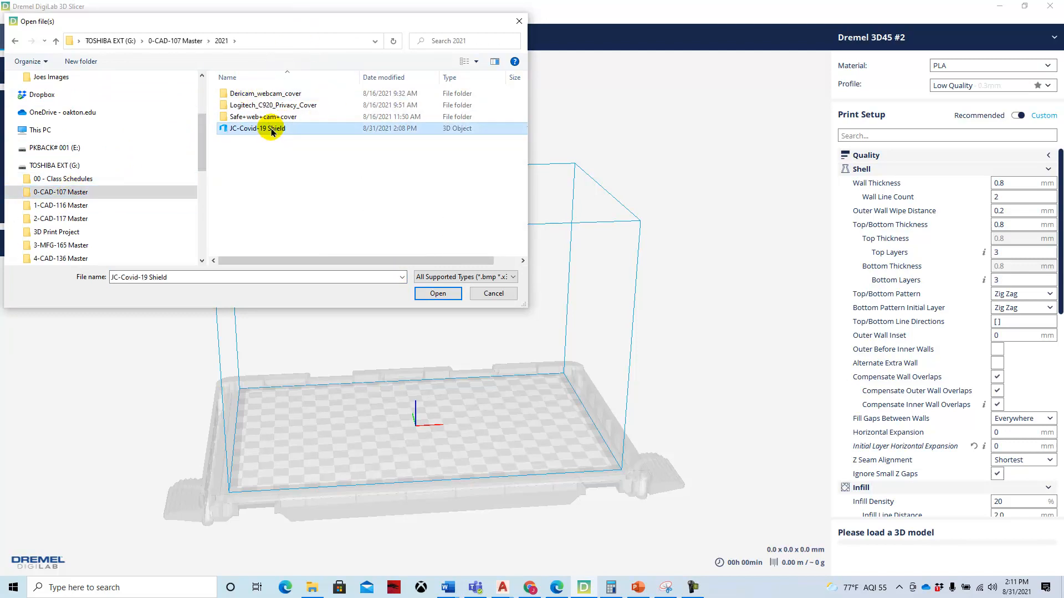
left_click(438, 294)
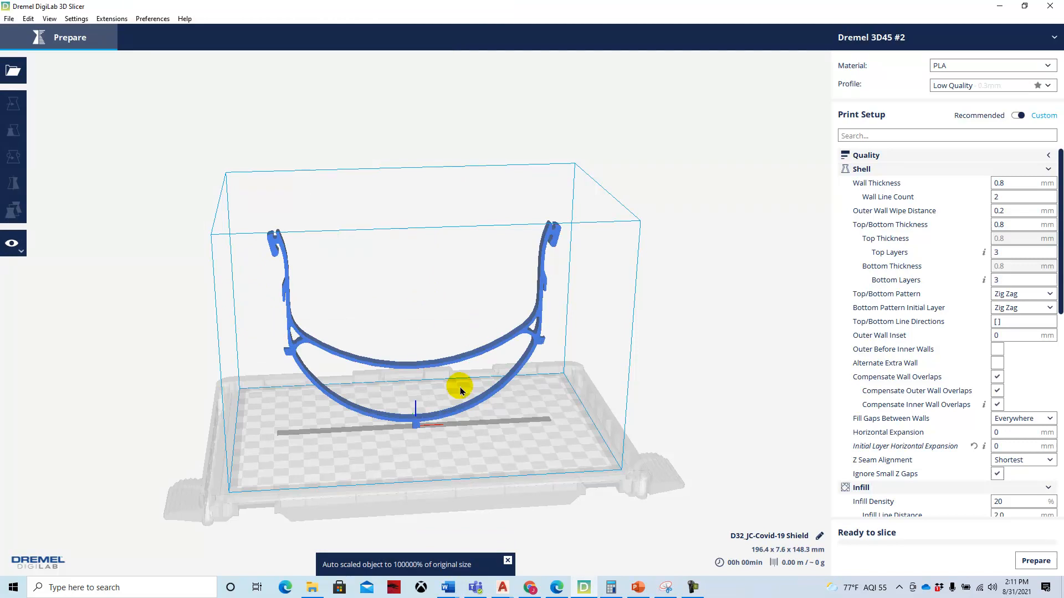
- Examine the upright shield frame's placement in the build volume from several angles and review the shell and infill print settings
scroll(411, 403, "down", 4)
scroll(413, 408, "up", 5)
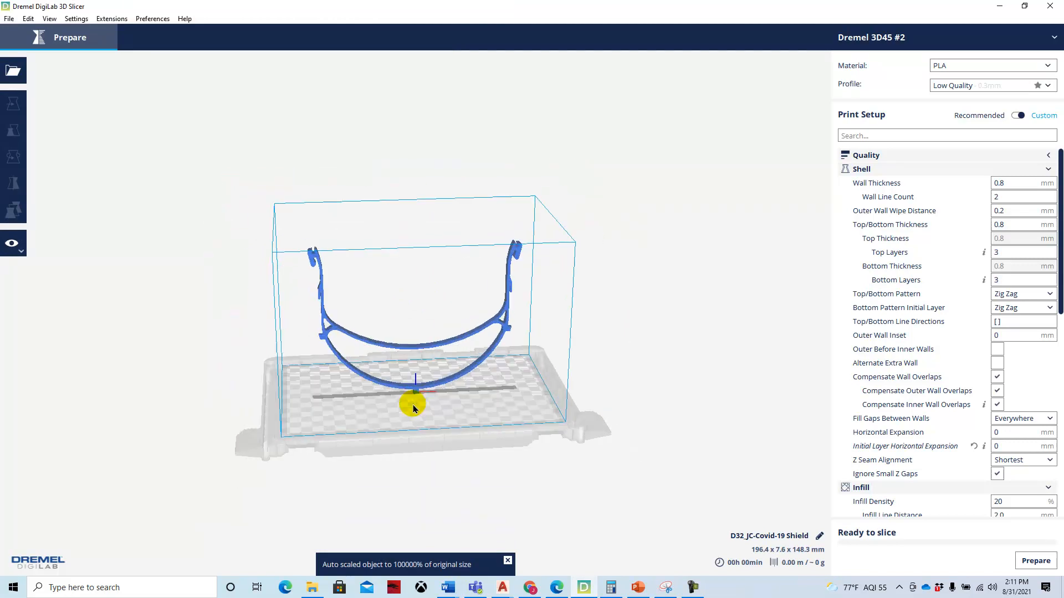
scroll(416, 390, "down", 3)
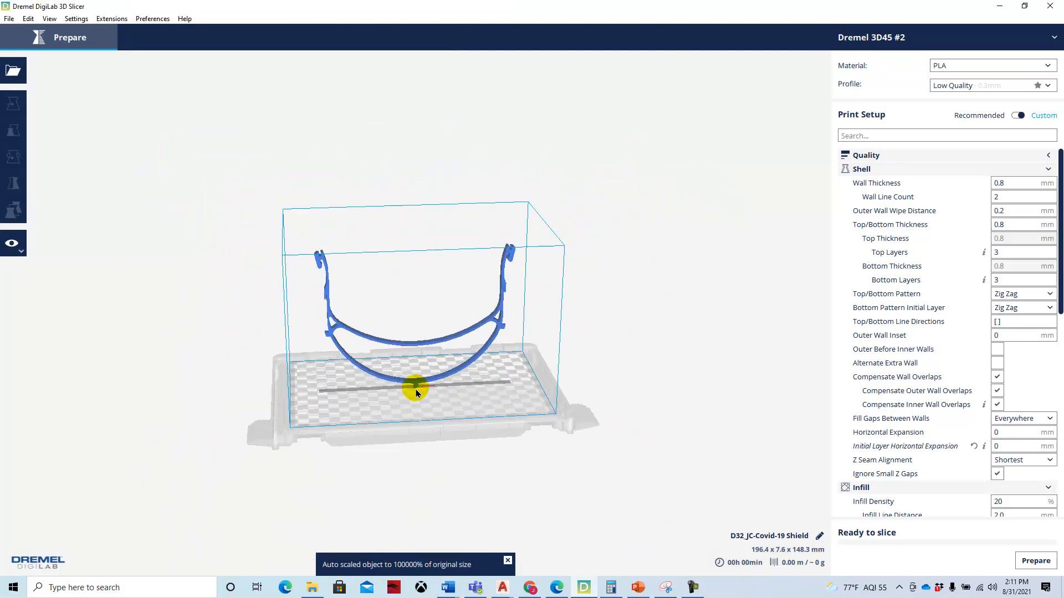
scroll(417, 391, "up", 5)
scroll(416, 394, "down", 6)
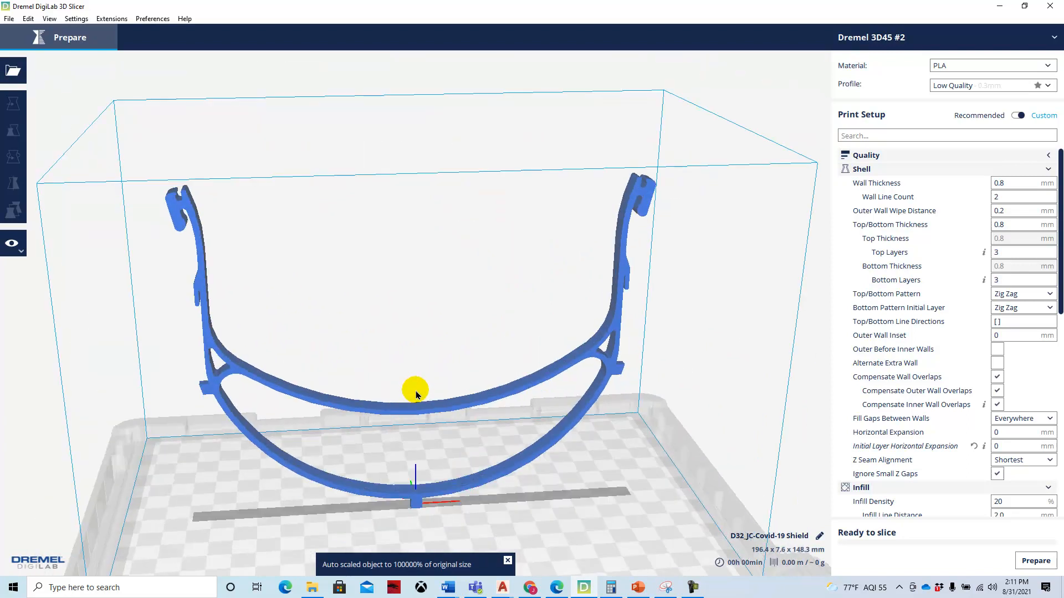
scroll(417, 394, "up", 5)
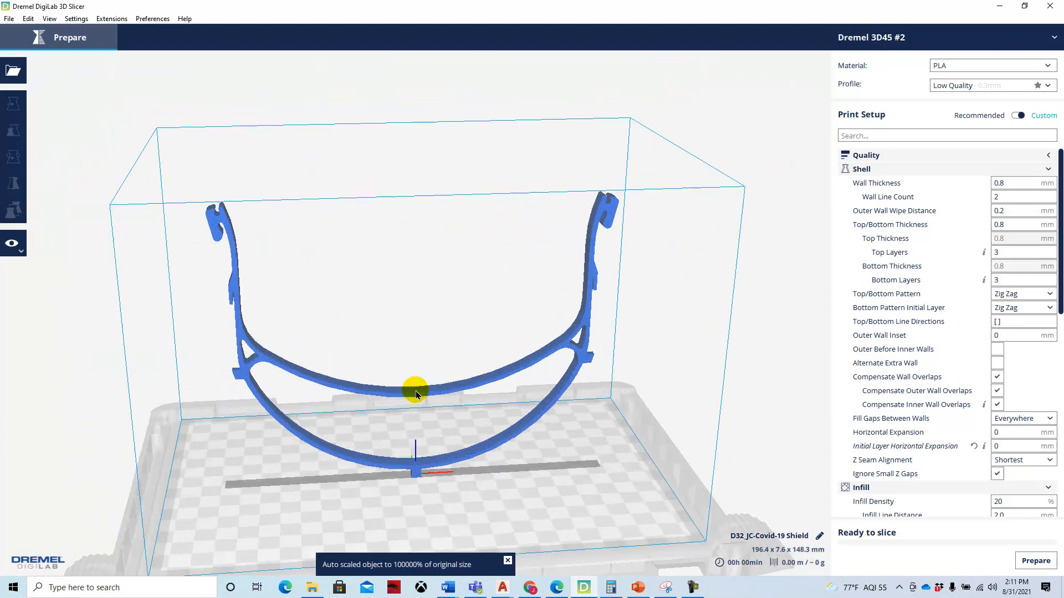
scroll(417, 394, "down", 2)
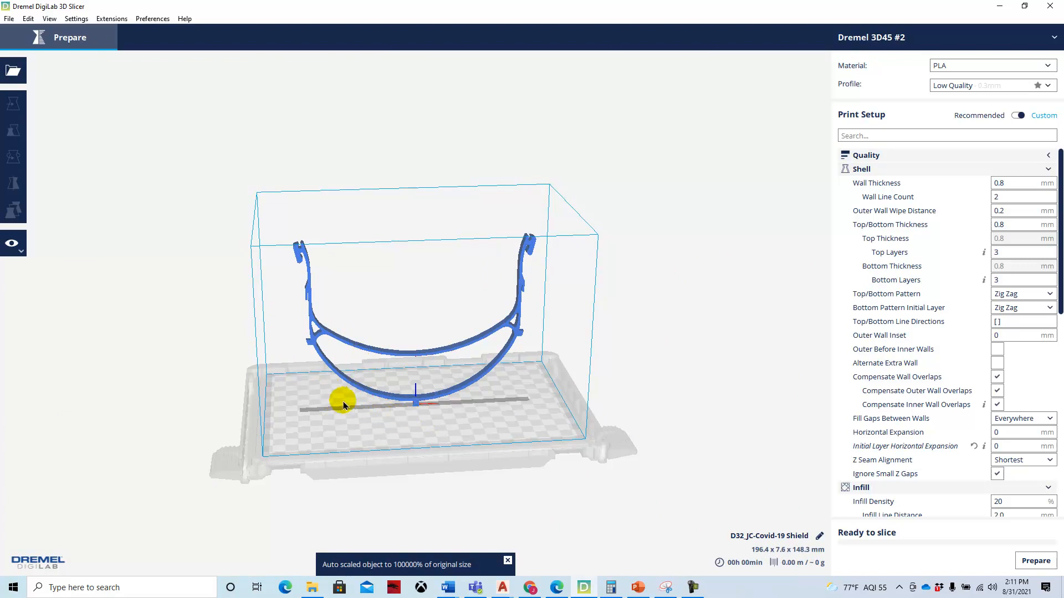
right_click_drag(341, 402, 296, 391)
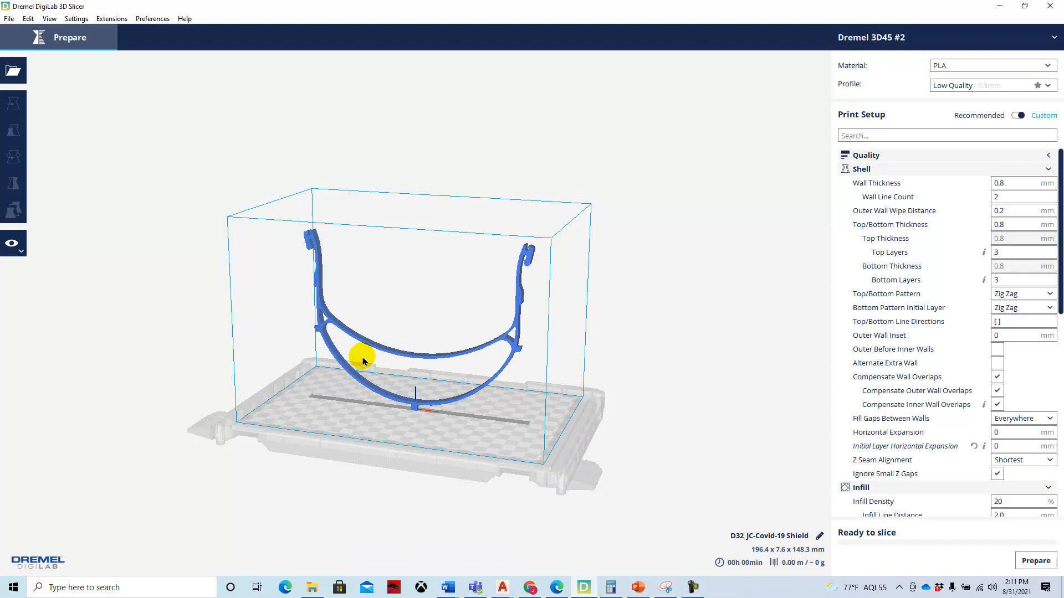
right_click_drag(492, 423, 573, 413)
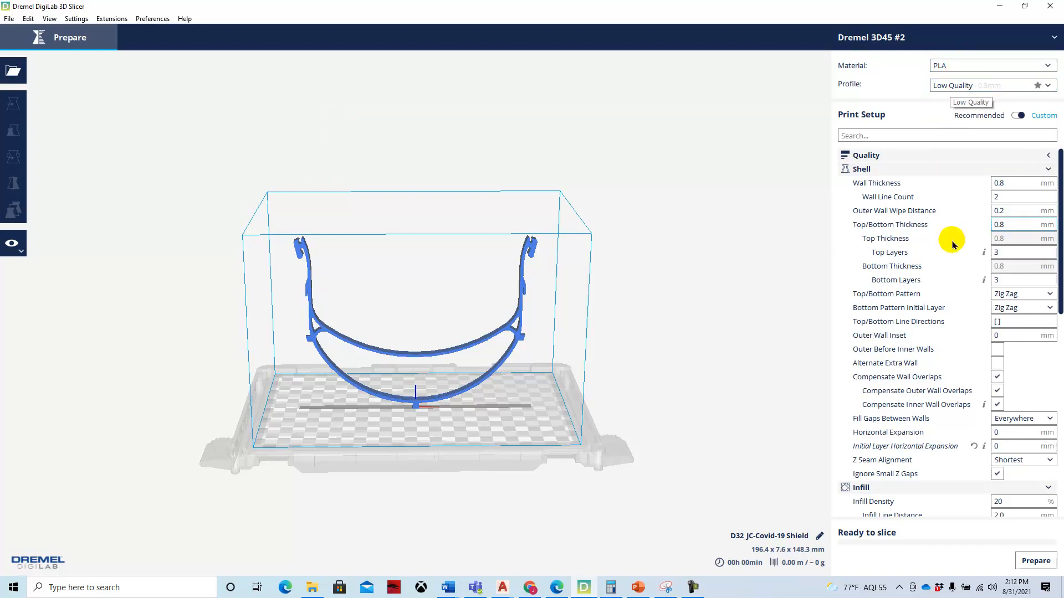
left_click_drag(1061, 168, 1050, 210)
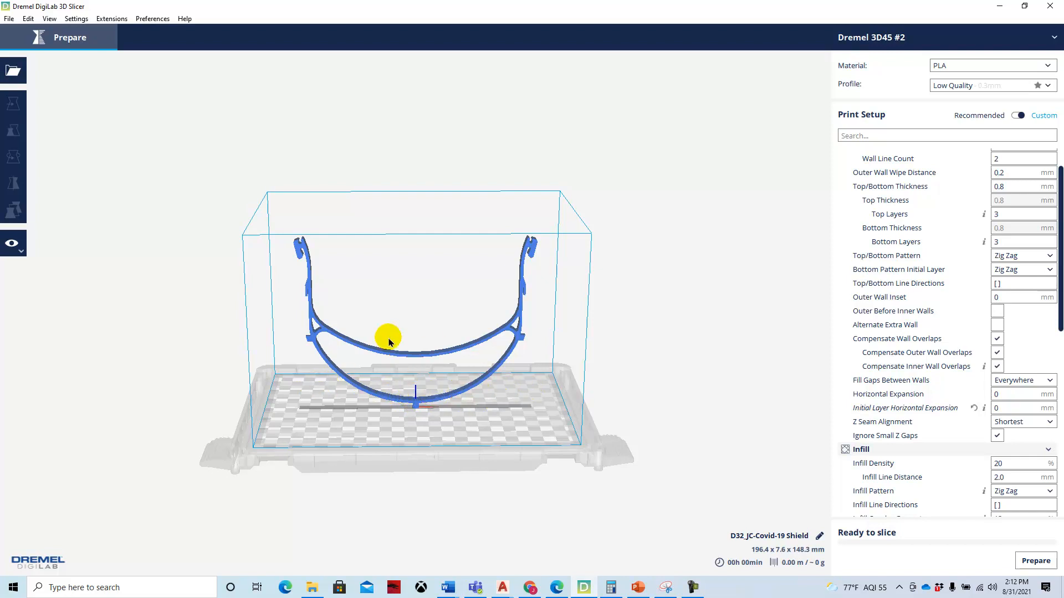
- Rotate the shield frame 90 degrees about its X axis so that it lies flat on the build plate
left_click(423, 357)
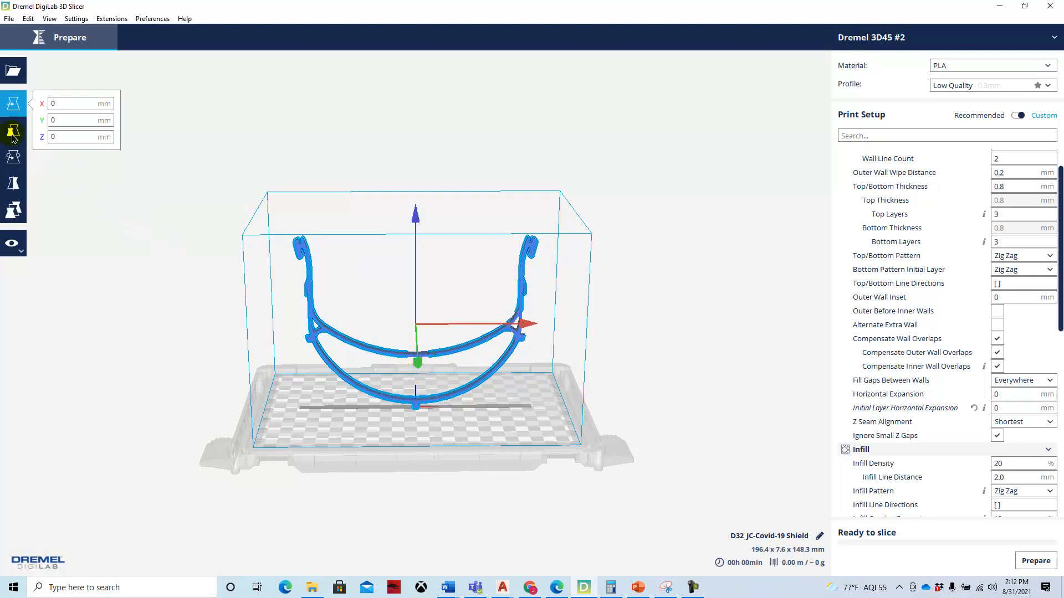
left_click(12, 157)
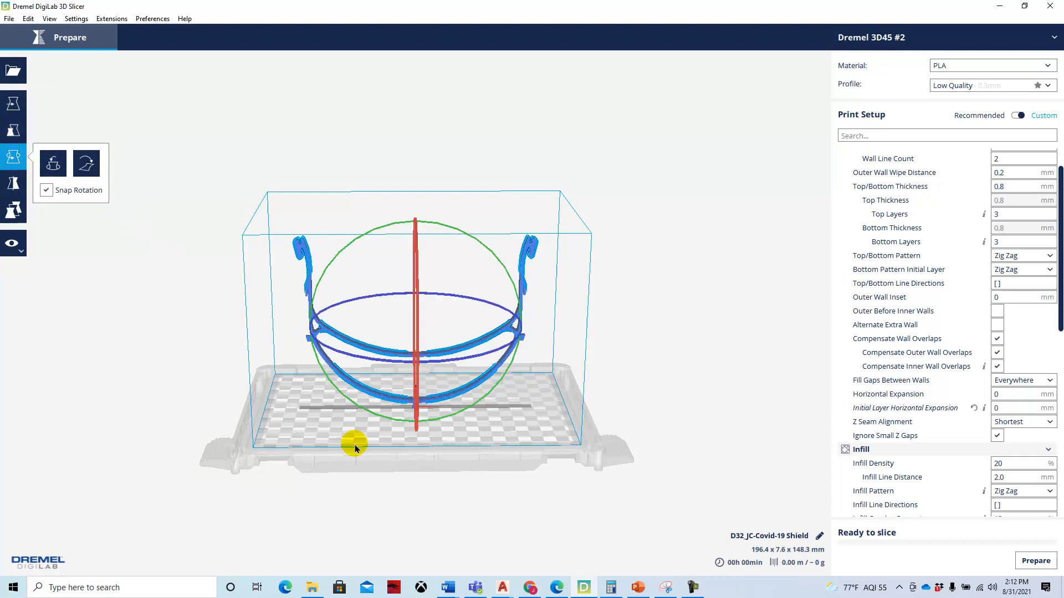
left_click_drag(417, 246, 400, 191)
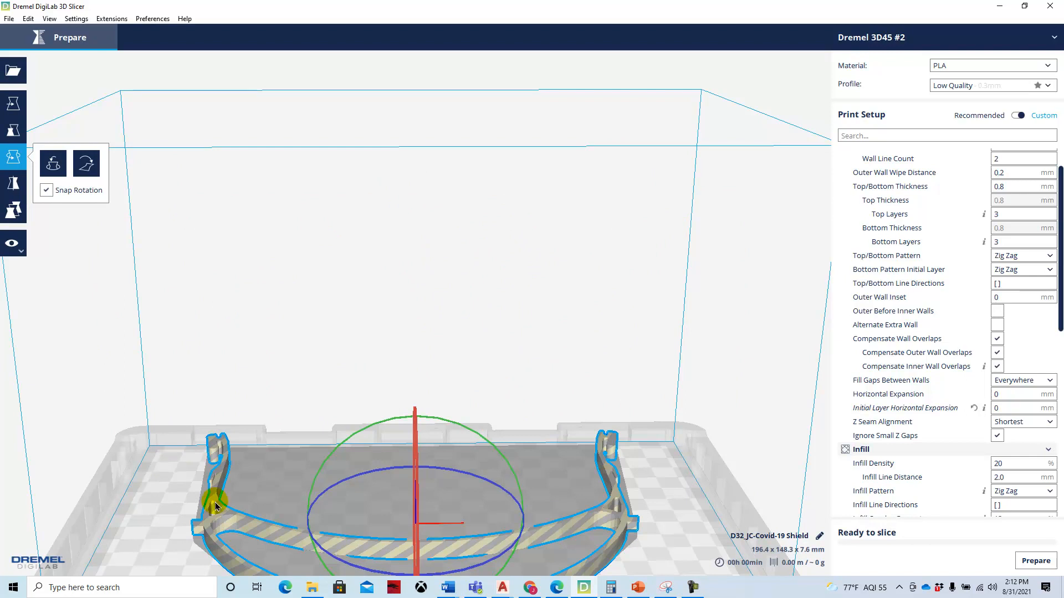
scroll(411, 356, "down", 5)
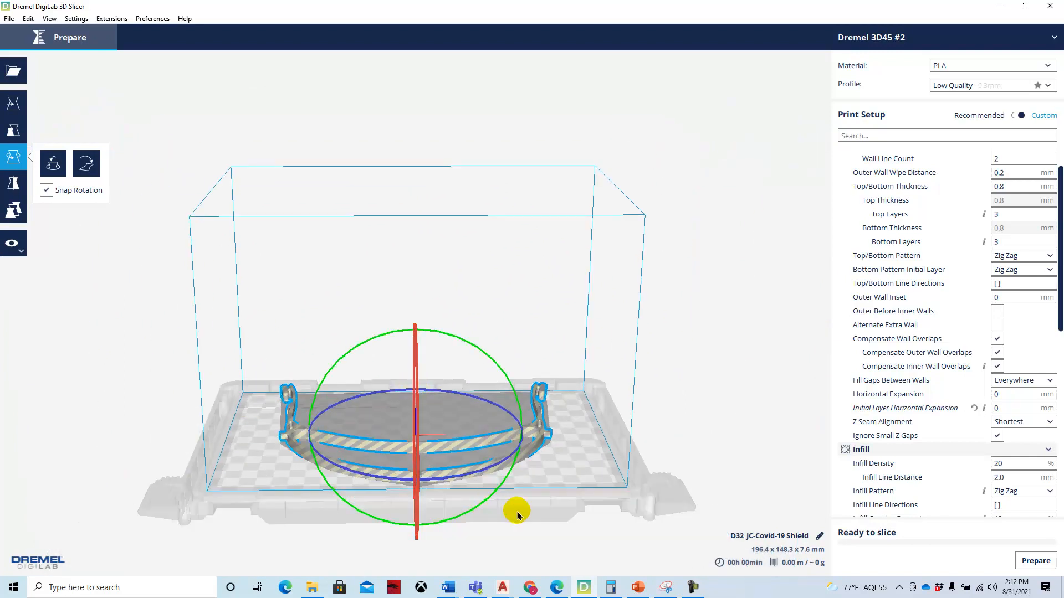
right_click_drag(608, 470, 580, 458)
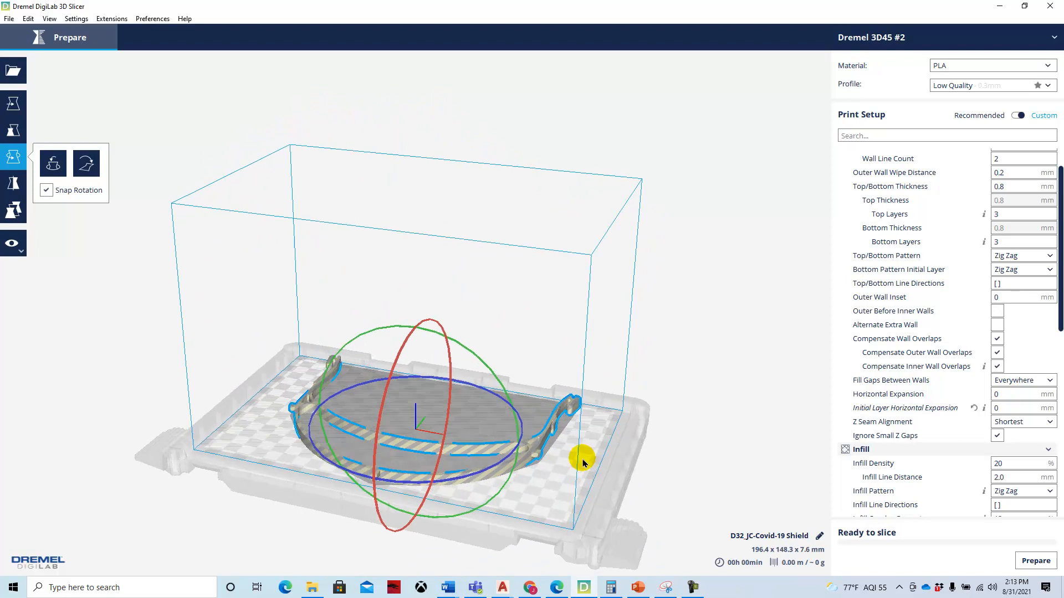
- Try scaling the shield frame uniformly to 95% and undo the change
left_click(14, 132)
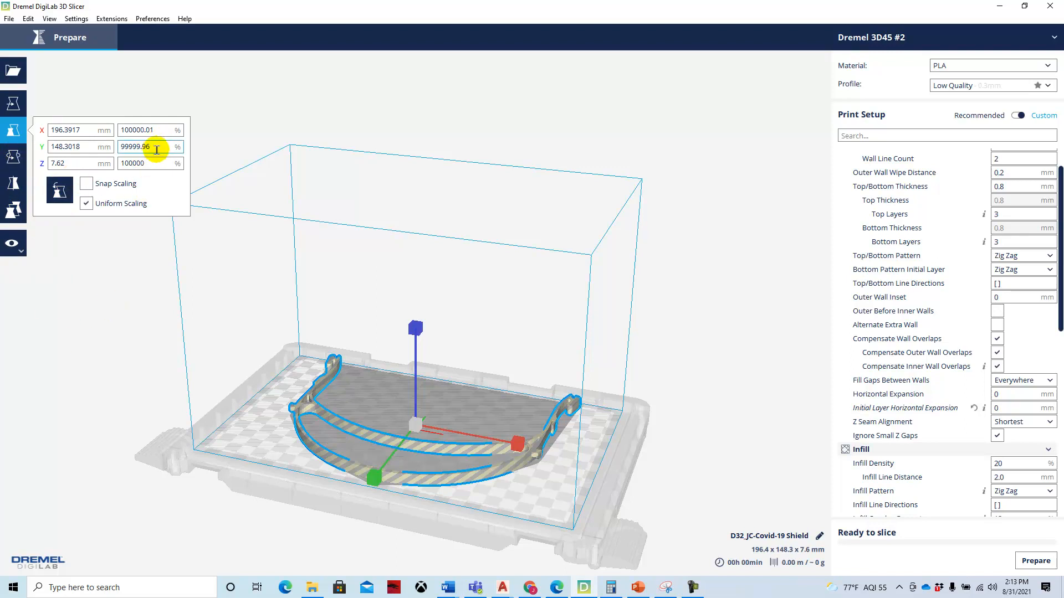
left_click_drag(164, 148, 113, 152)
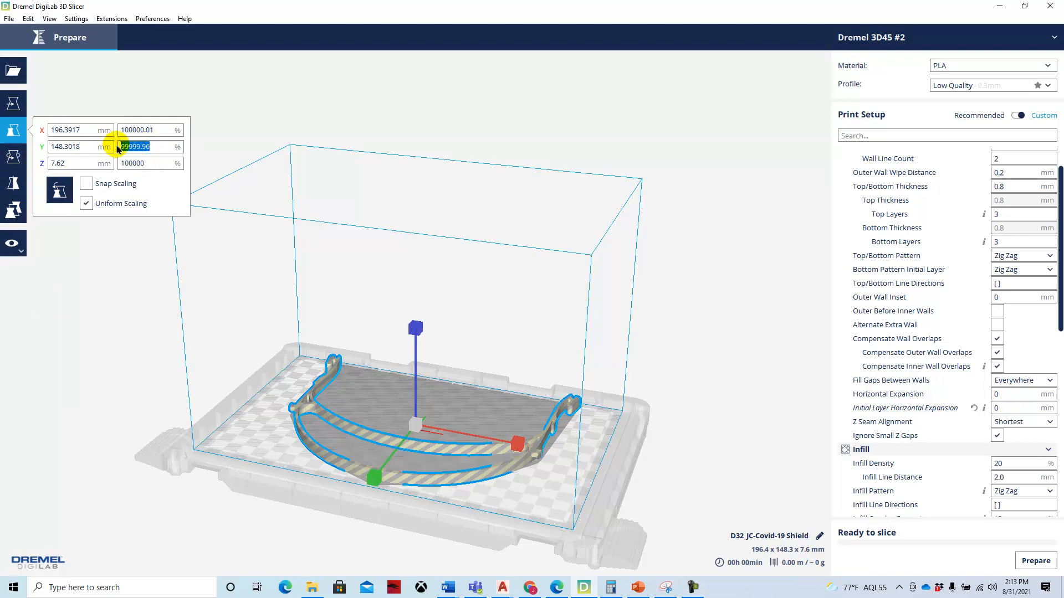
key("Return")
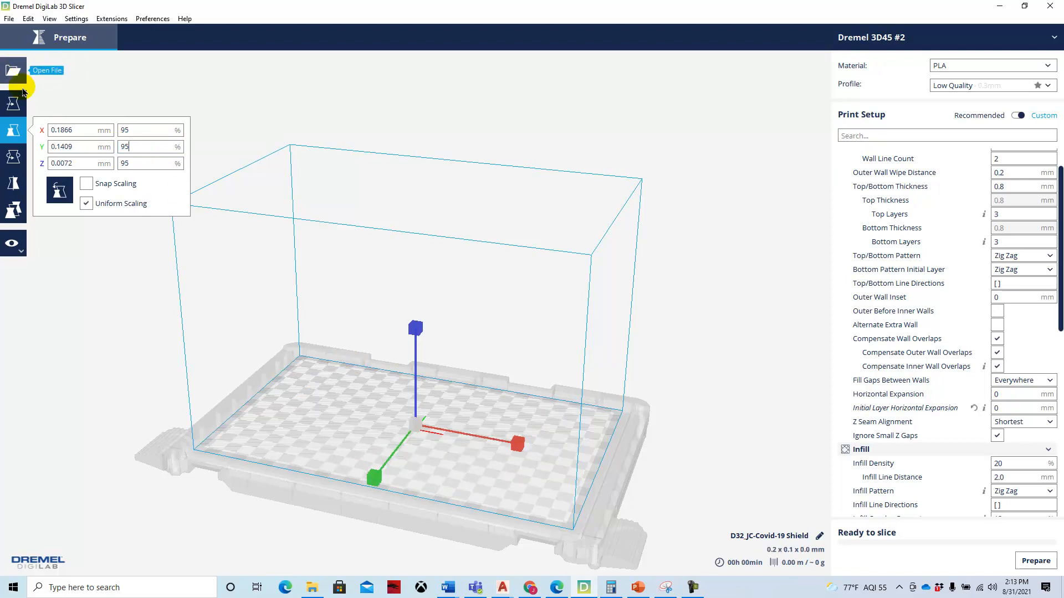
left_click(22, 18)
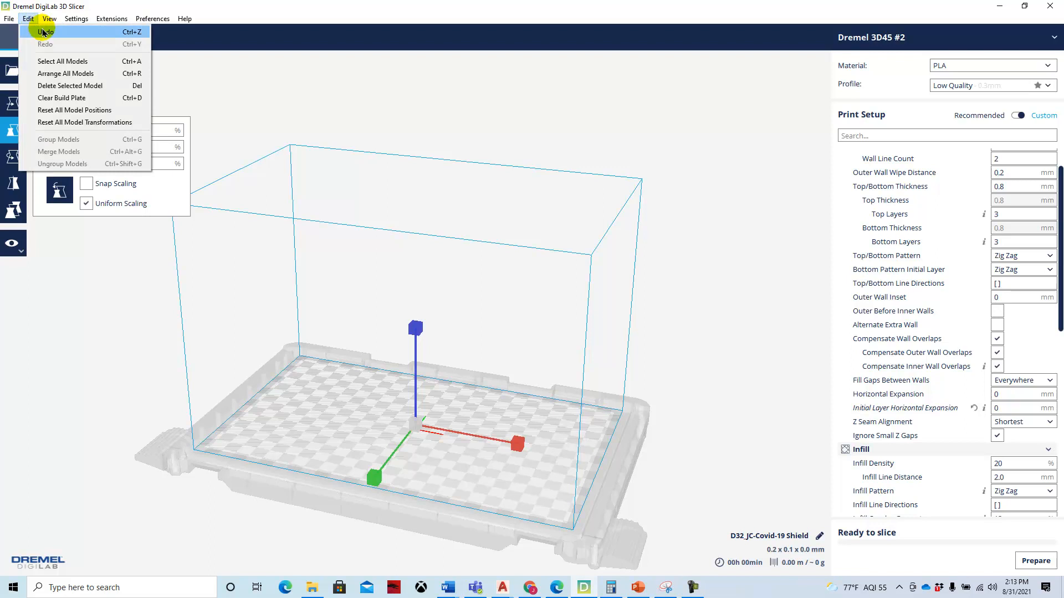
left_click(44, 34)
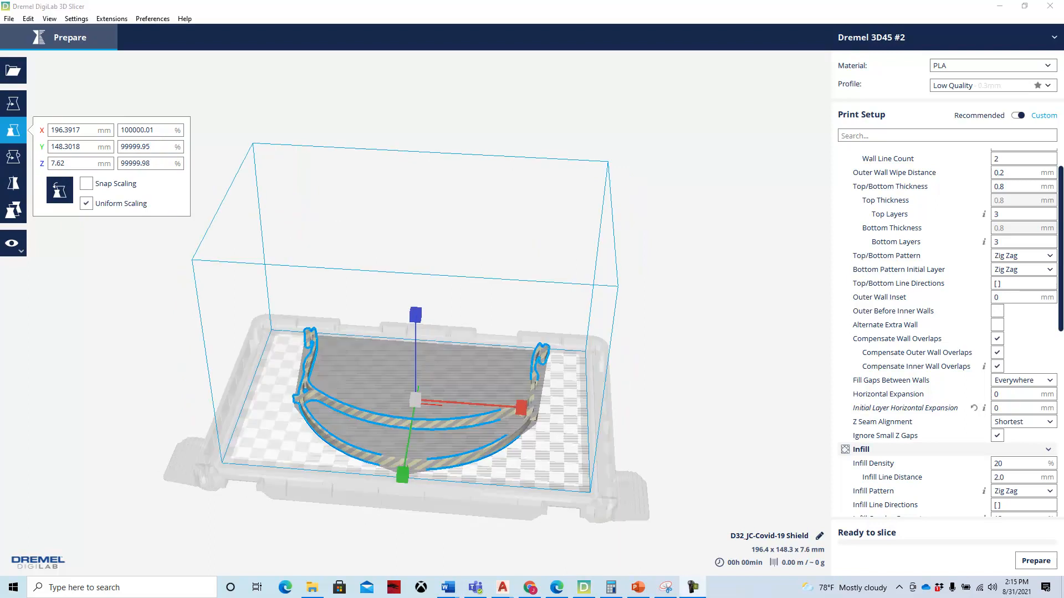
- Scale the shield frame uniformly to an X size of 190 mm and deselect it
left_click(86, 129)
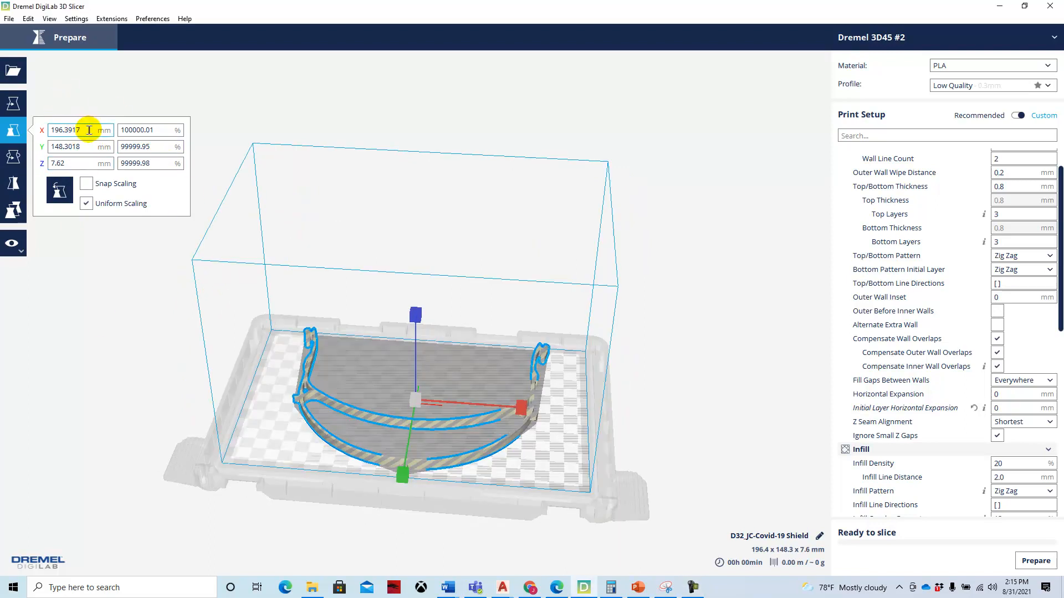
left_click_drag(81, 130, 10, 127)
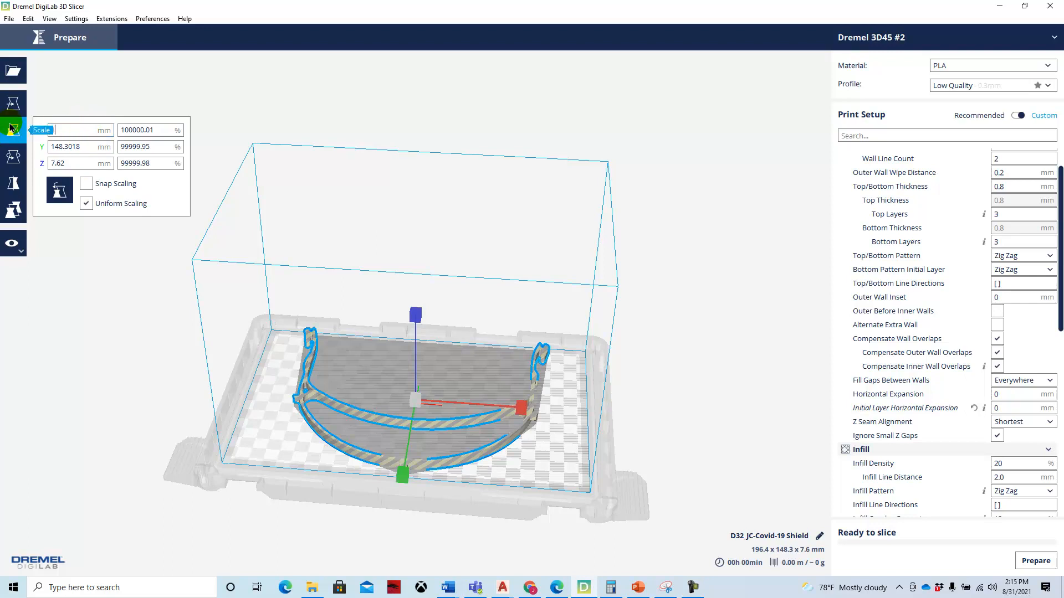
key("Return")
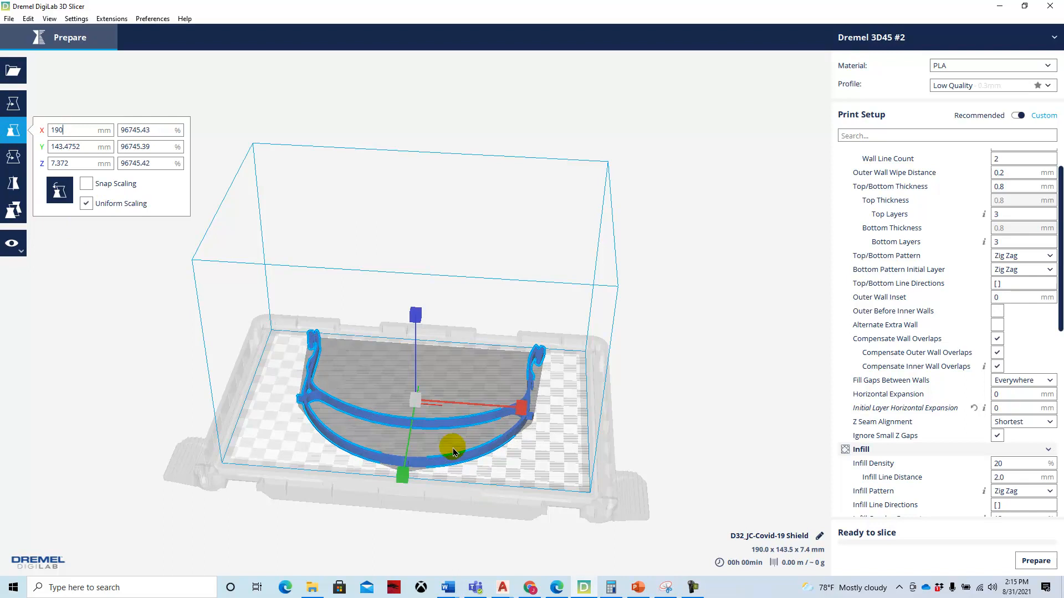
left_click(90, 346)
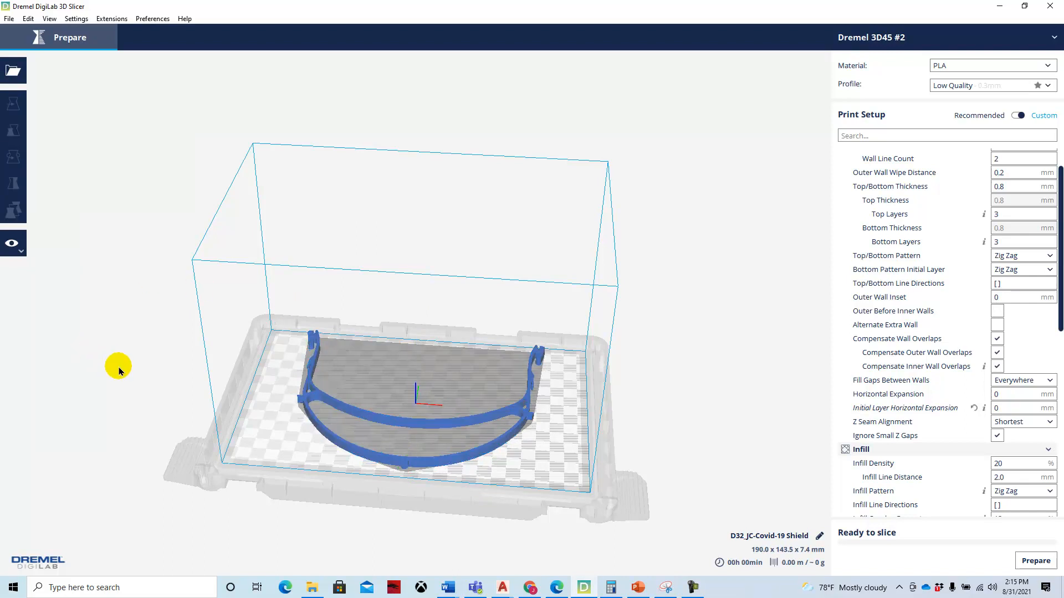
scroll(507, 474, "up", 2)
scroll(475, 482, "down", 5)
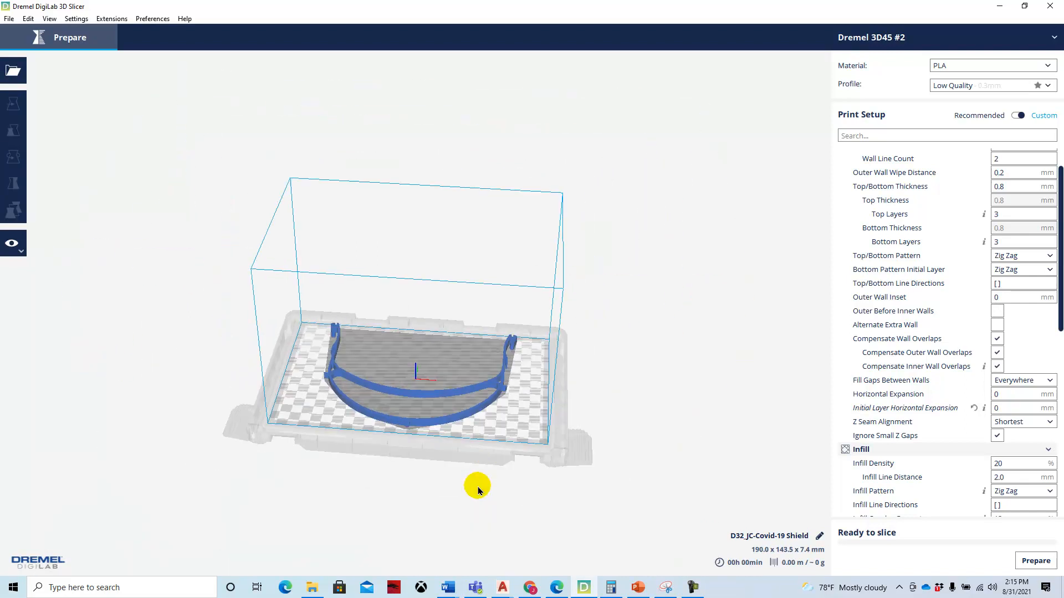
scroll(455, 464, "up", 2)
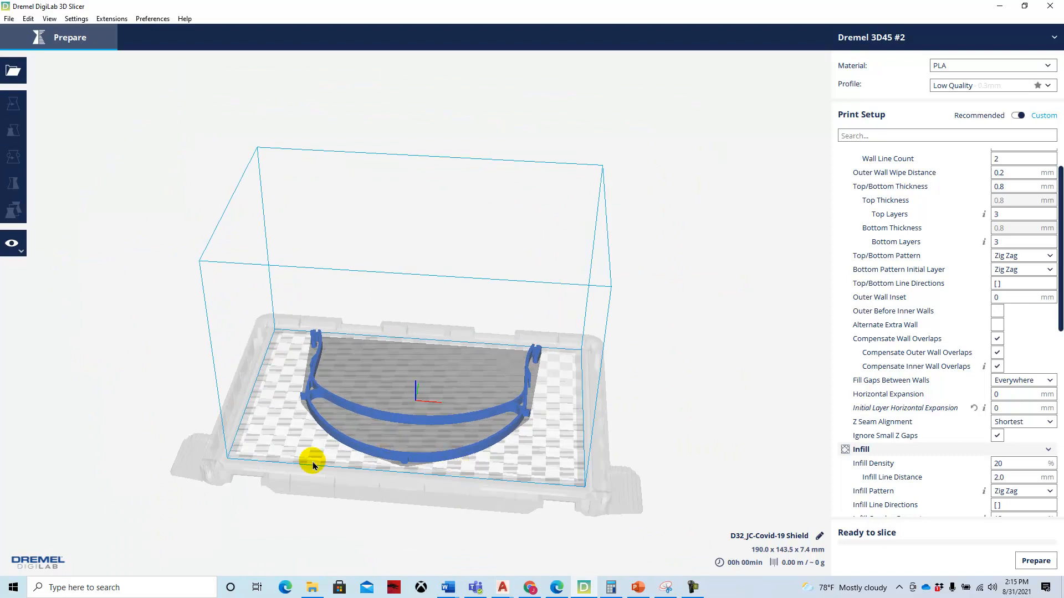
right_click_drag(321, 455, 339, 430)
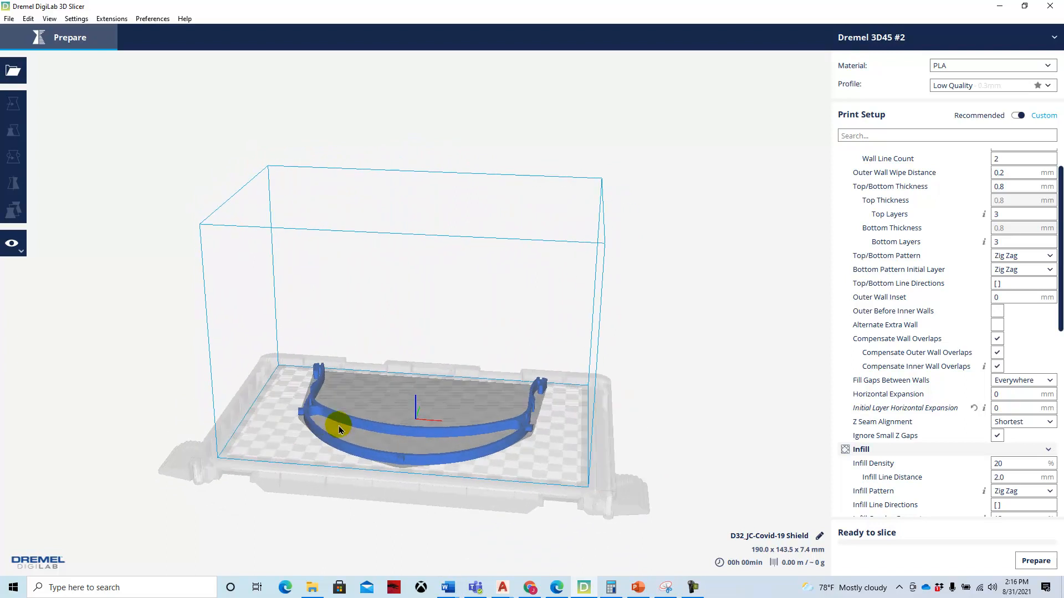
- Review the available Dremel filament materials and the print quality profiles, keeping the current selections
left_click(1049, 67)
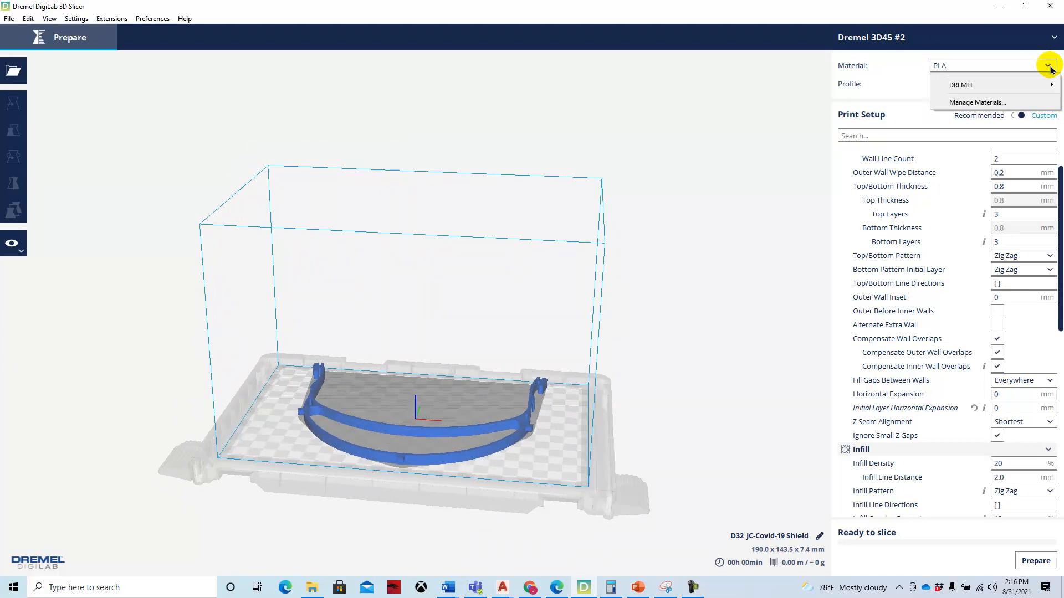
mouse_move(1048, 87)
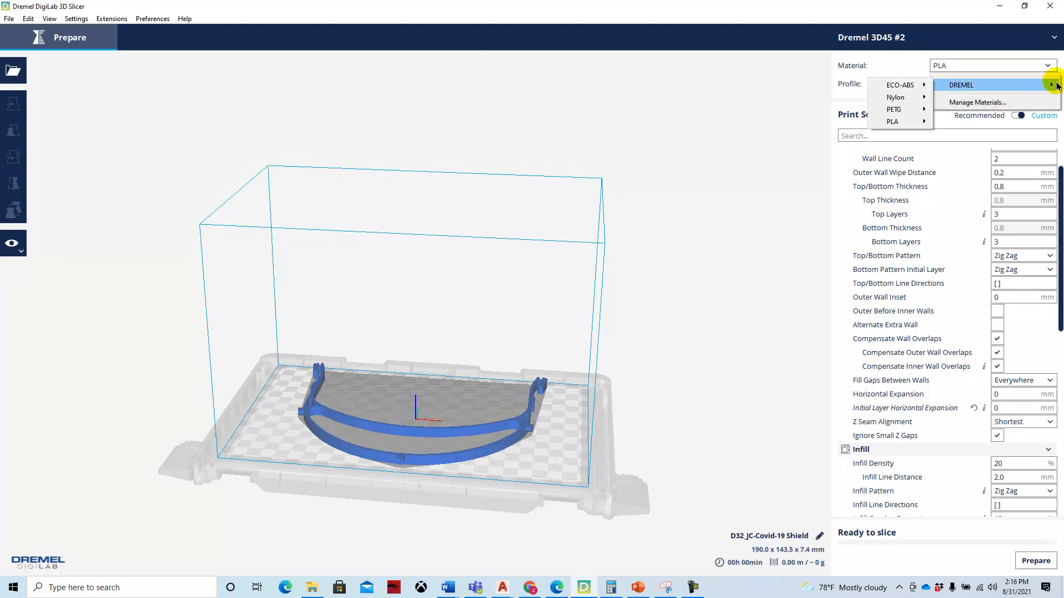
left_click(723, 145)
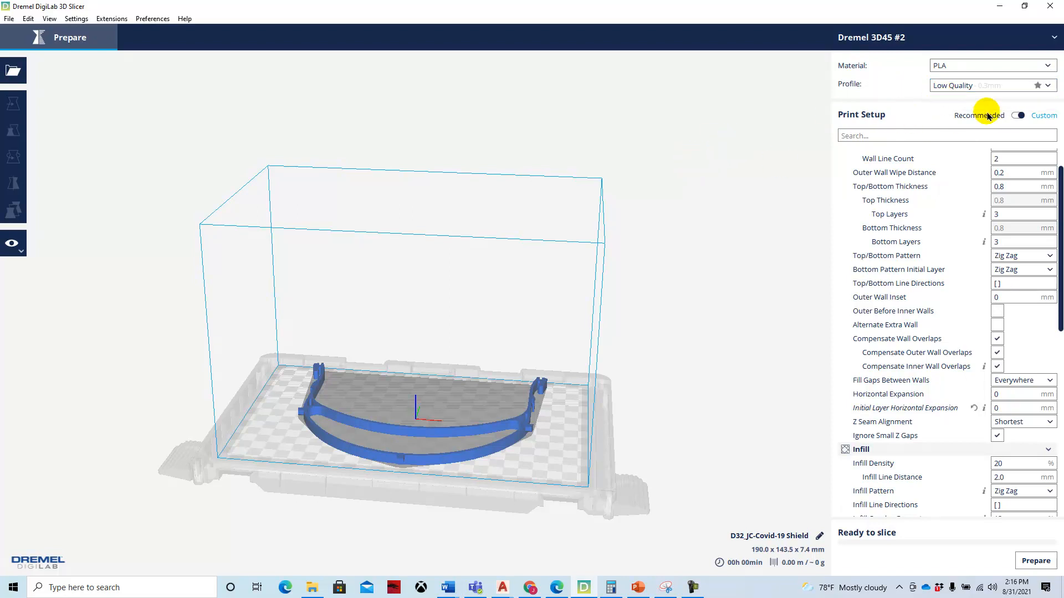
left_click(1049, 88)
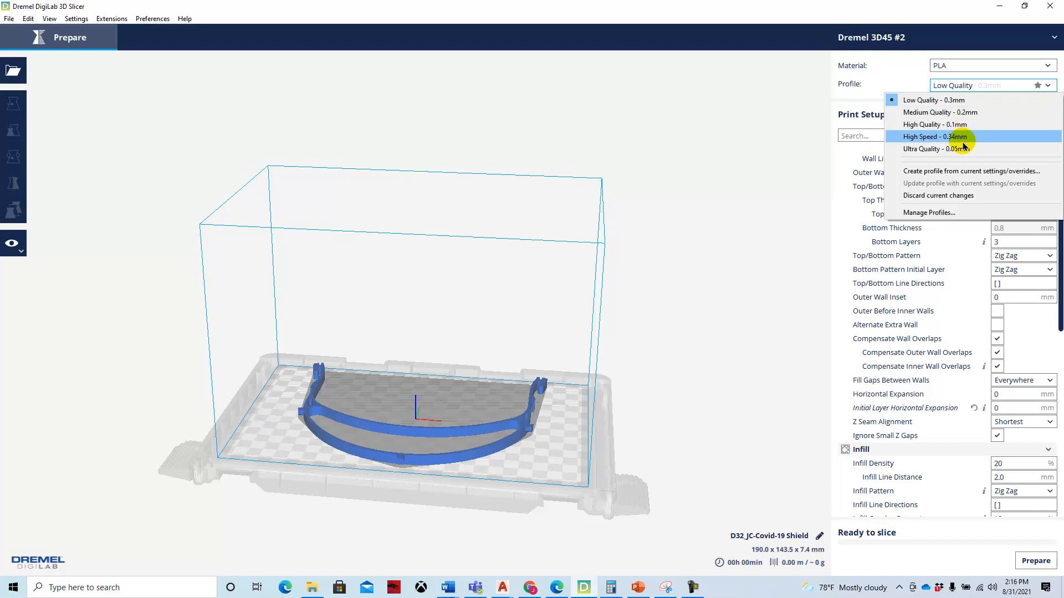
left_click(758, 124)
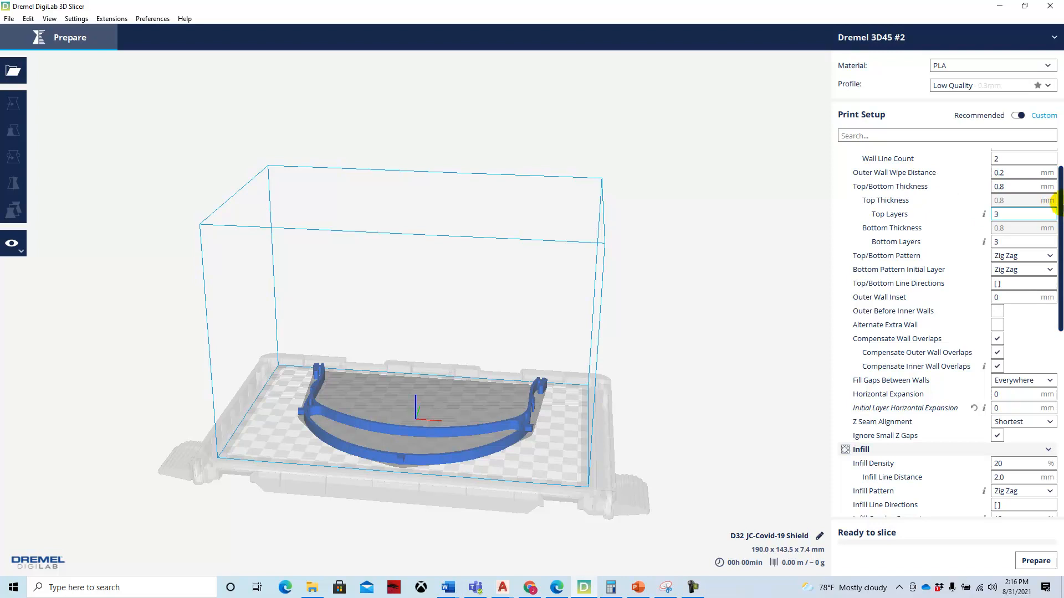
- Collapse the Shell and Infill settings and enable Generate Support for the shield frame
scroll(1056, 171, "up", 2)
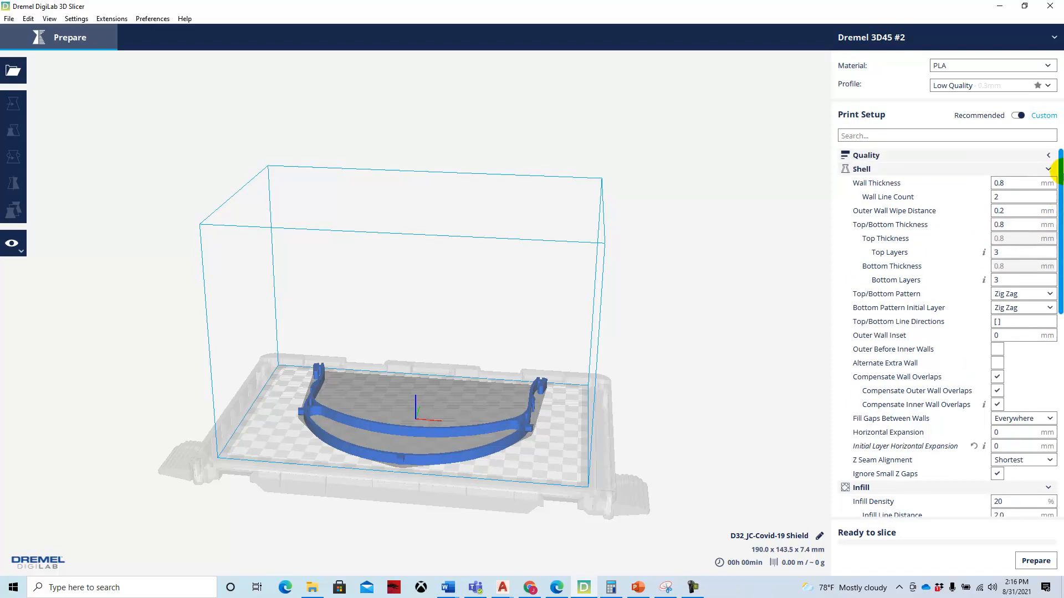
left_click(1049, 170)
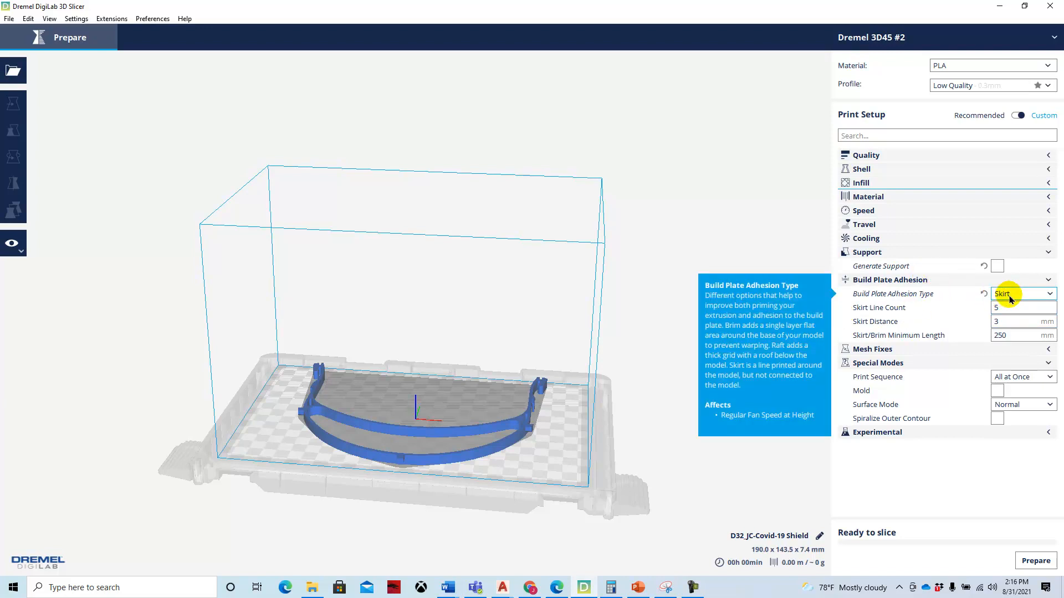
left_click(997, 268)
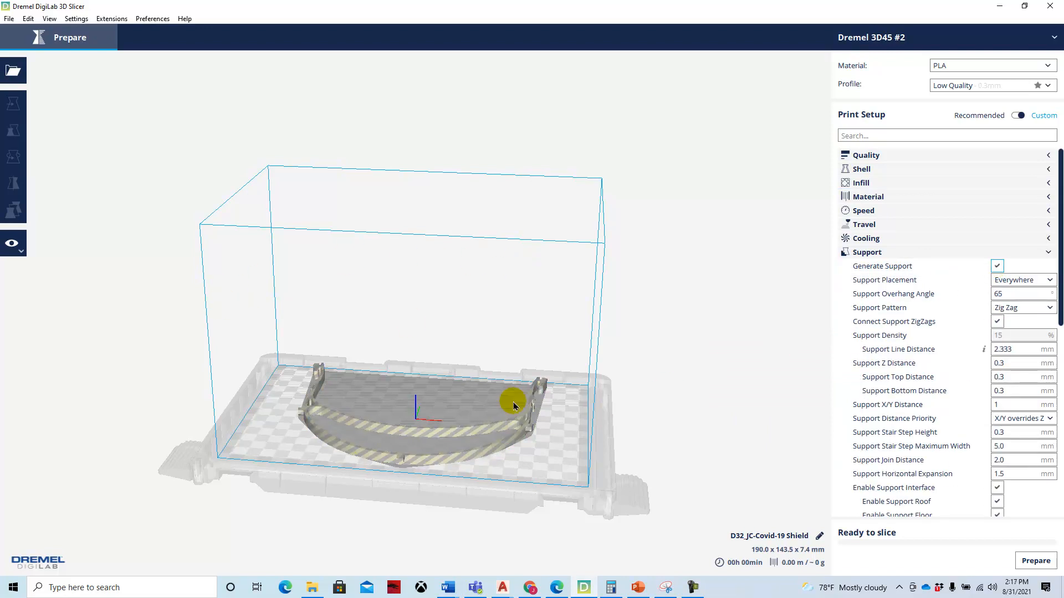
scroll(526, 457, "up", 3)
scroll(526, 458, "up", 2)
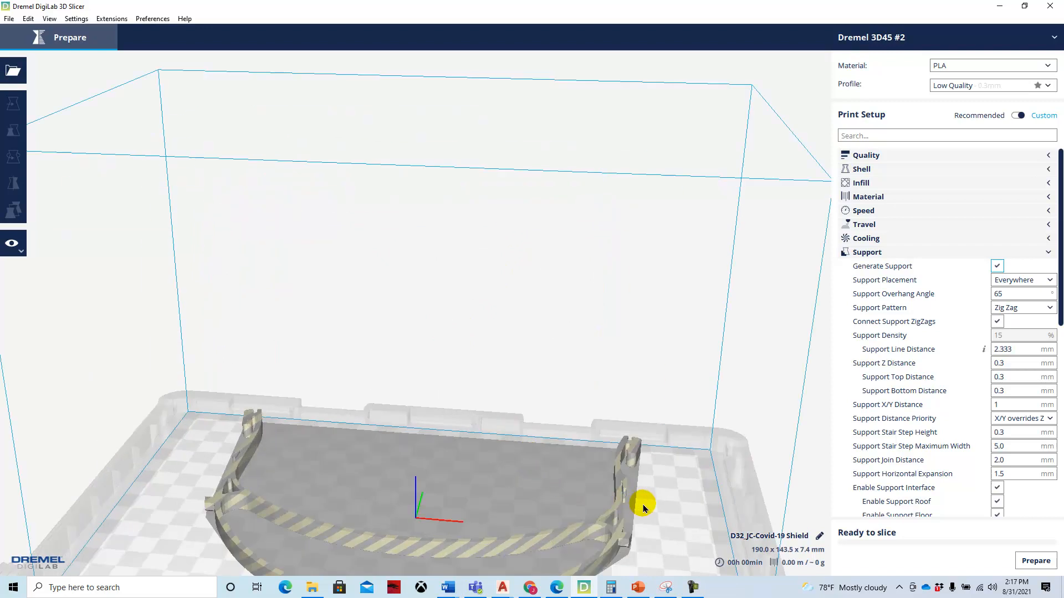
scroll(565, 506, "down", 5)
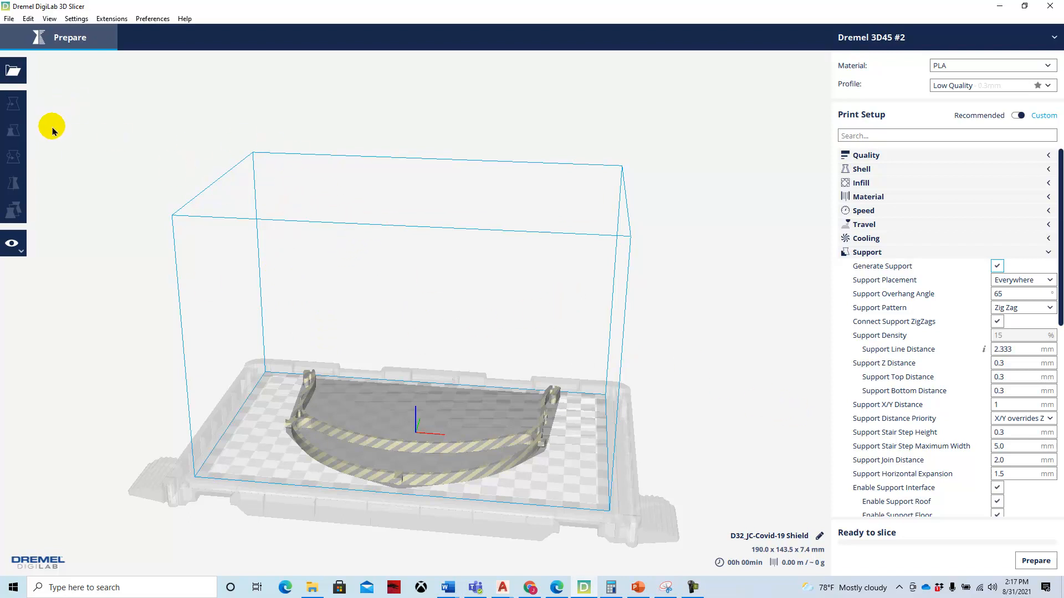
- Scale the shield frame uniformly to an X size of 185 mm and deselect it
left_click(370, 479)
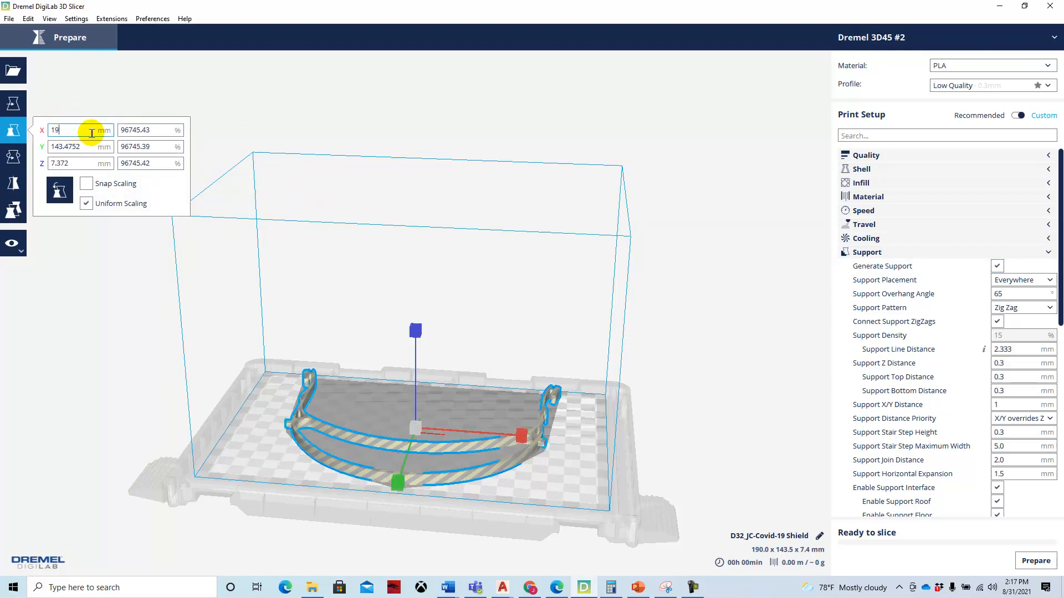
type("185")
key("Return")
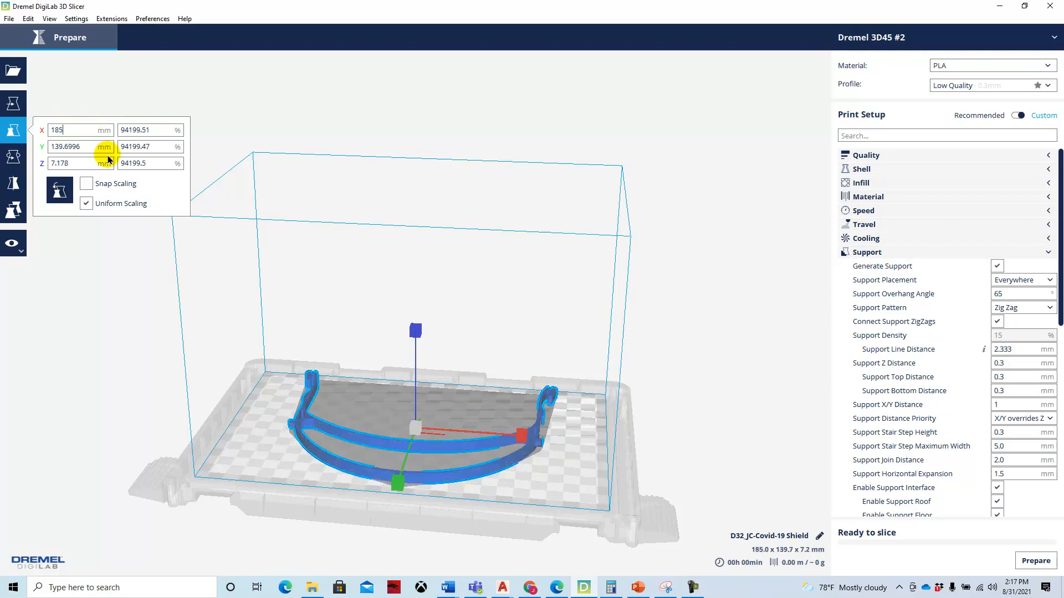
left_click(729, 357)
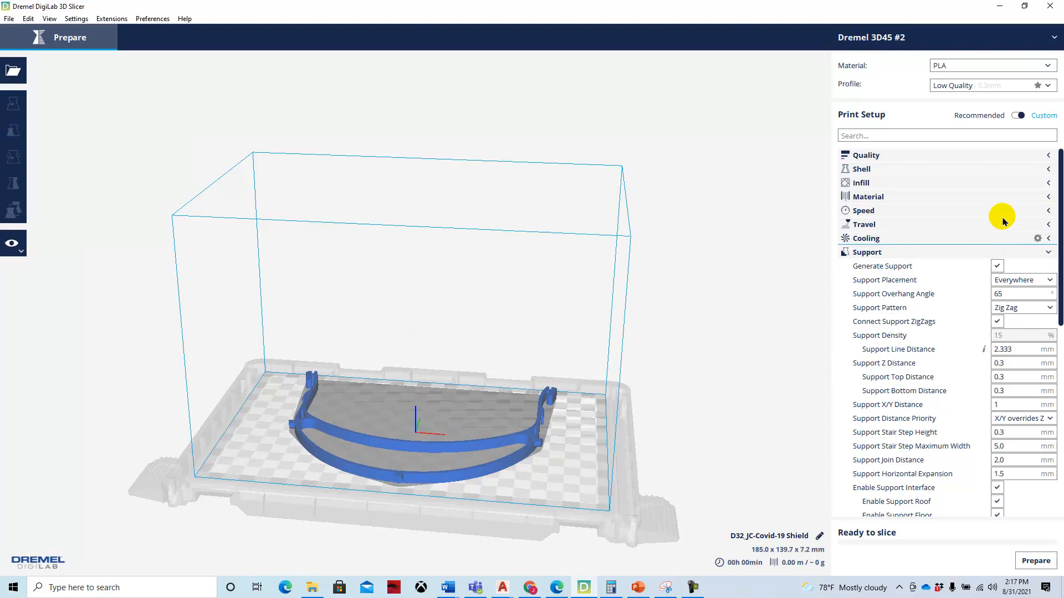
- Review the support and build plate adhesion settings and examine the shield frame on the build plate
left_click_drag(1060, 175, 1056, 370)
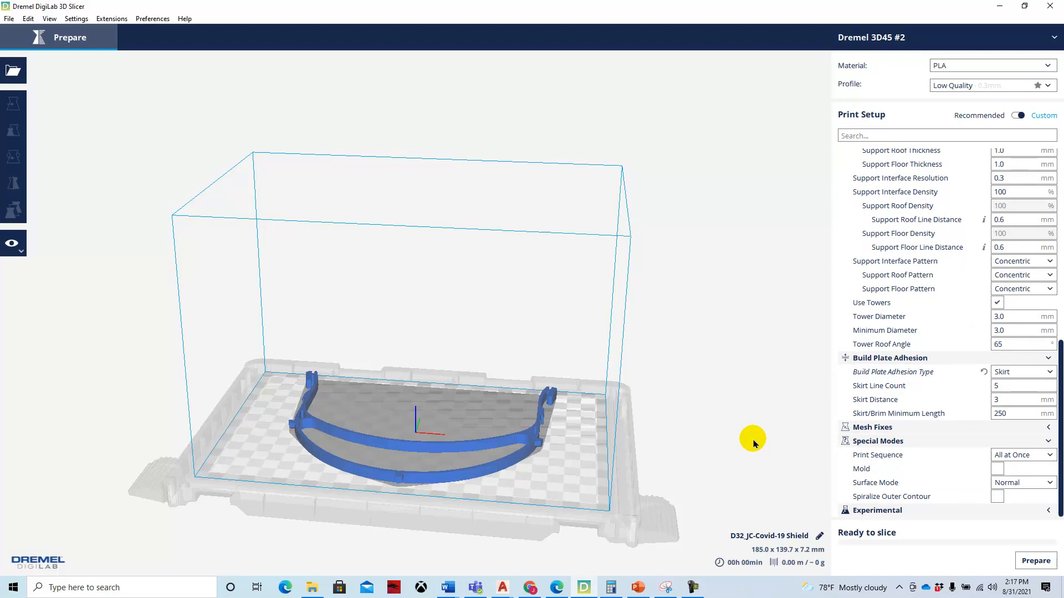
scroll(740, 439, "up", 3)
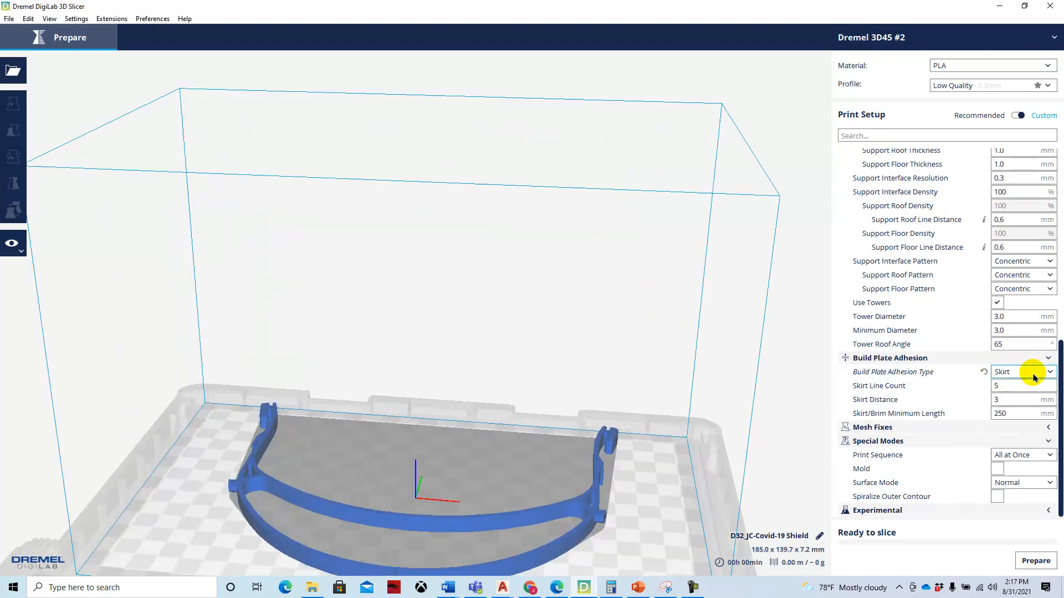
mouse_move(1034, 377)
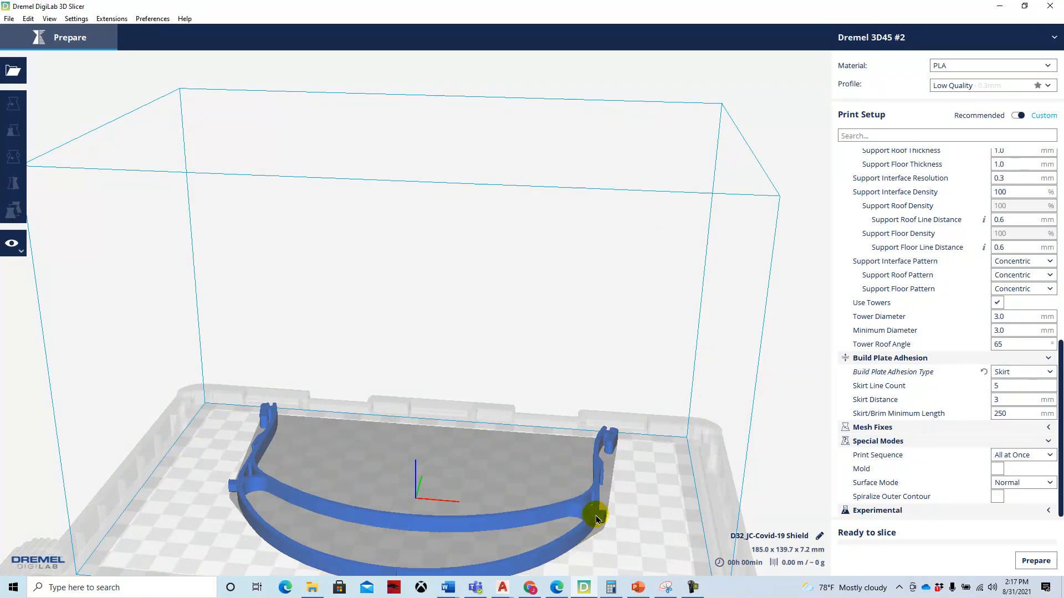
scroll(631, 382, "down", 2)
scroll(499, 463, "down", 1)
scroll(482, 458, "up", 3)
scroll(434, 444, "down", 4)
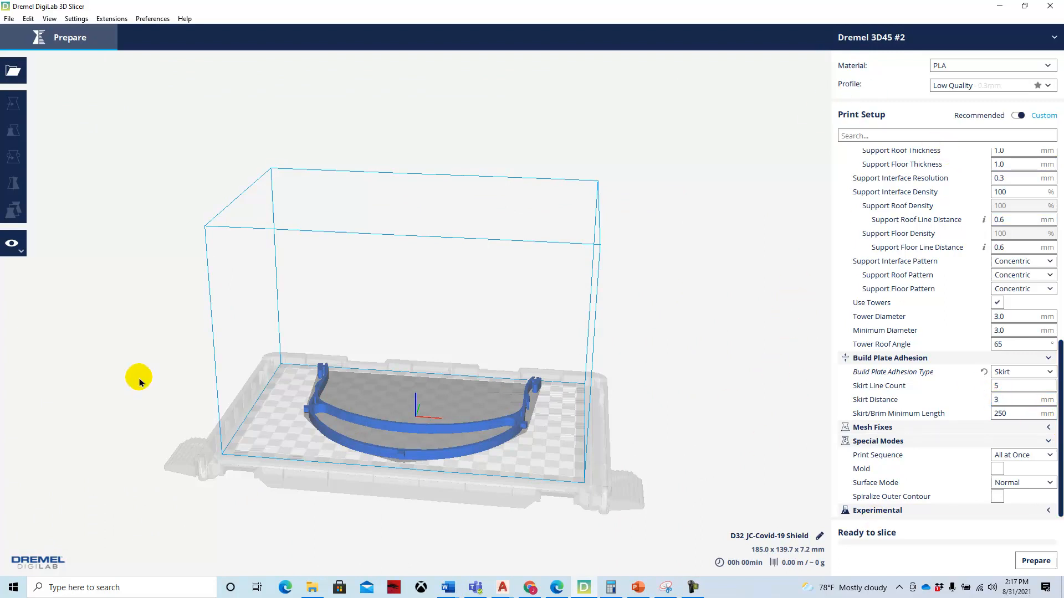
- Switch the view mode to Layers and slice the shield frame
left_click(21, 254)
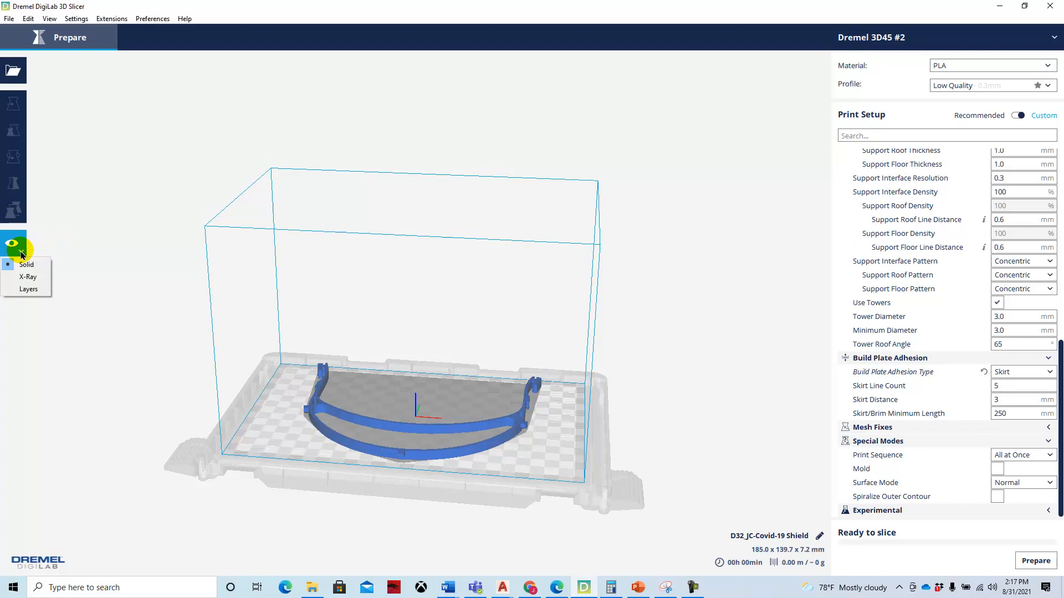
left_click(29, 290)
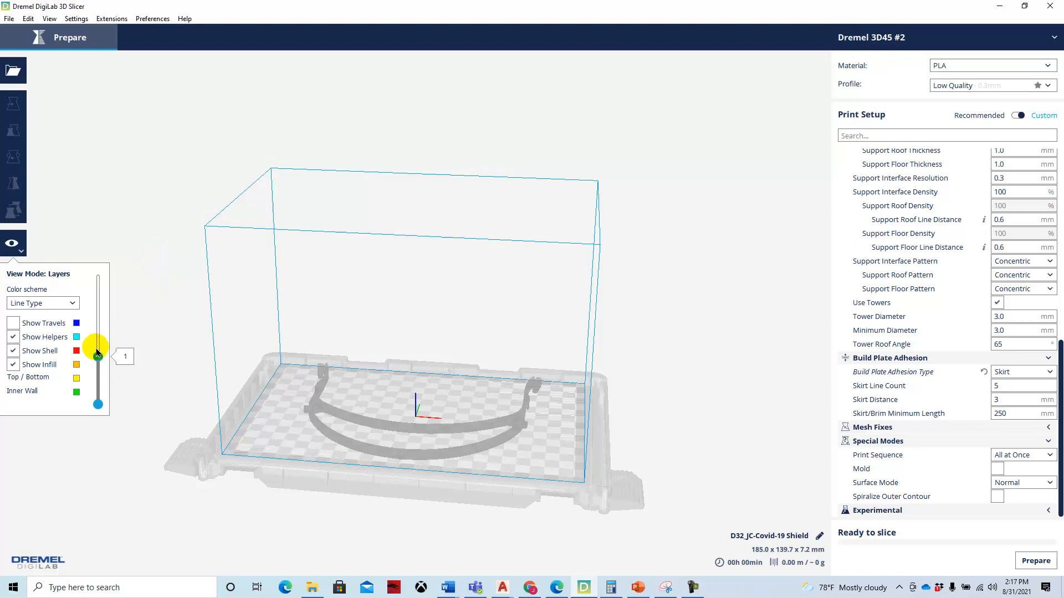
left_click(1044, 562)
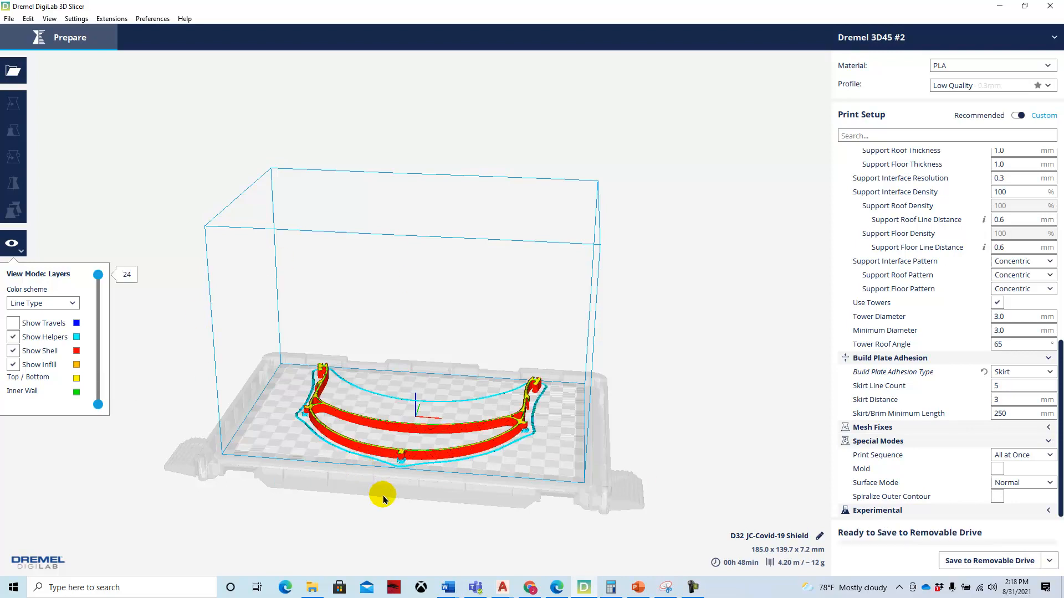
- Examine the sliced frame's layers, support structures under the tabs and surrounding skirt from several angles
scroll(383, 499, "up", 5)
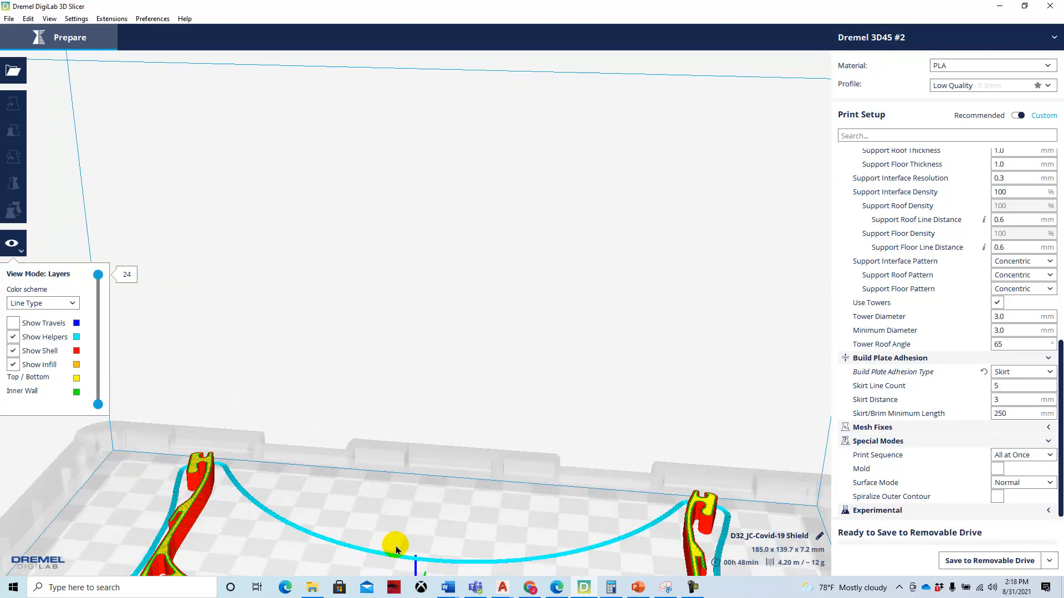
scroll(396, 550, "down", 5)
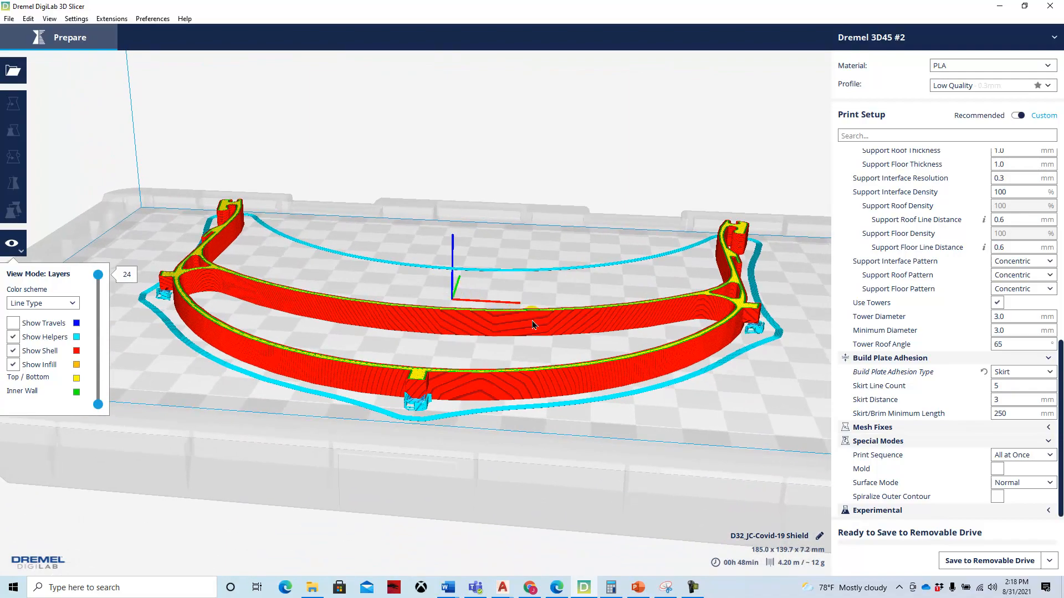
right_click_drag(533, 324, 497, 421)
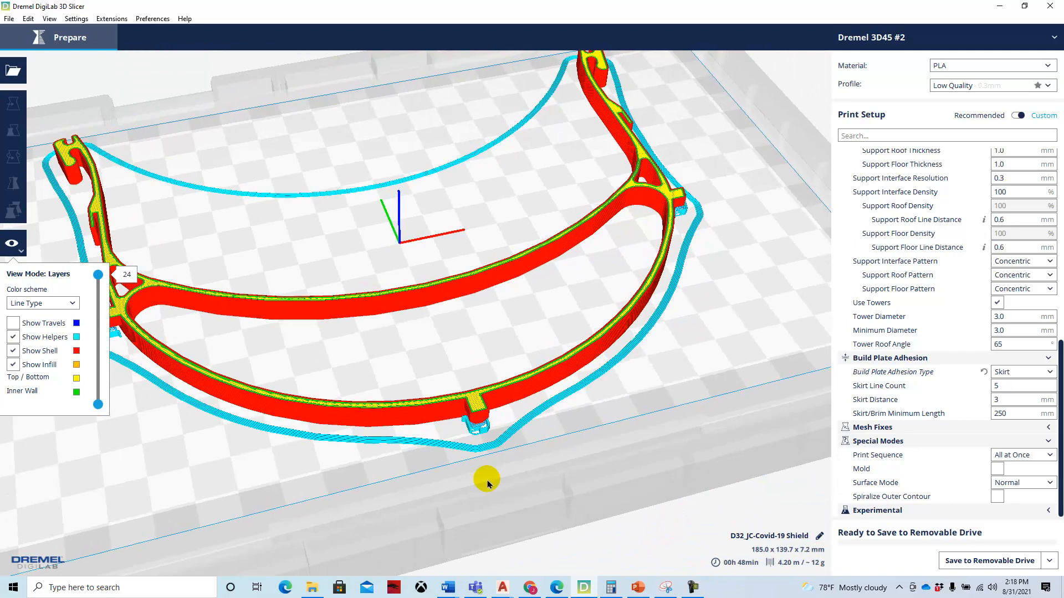
scroll(454, 466, "up", 3)
scroll(481, 507, "down", 3)
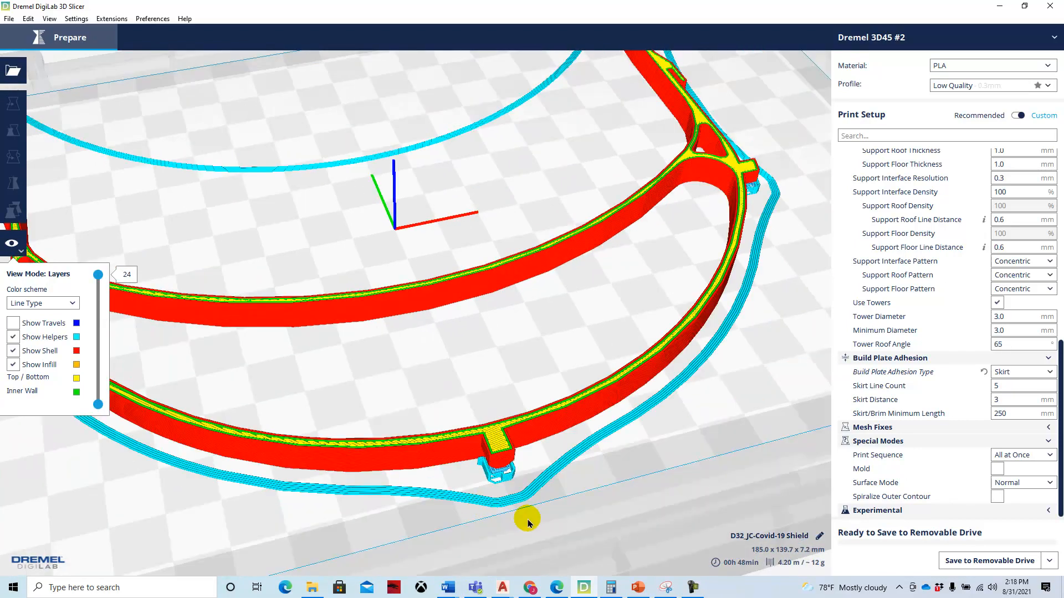
right_click_drag(518, 503, 489, 440)
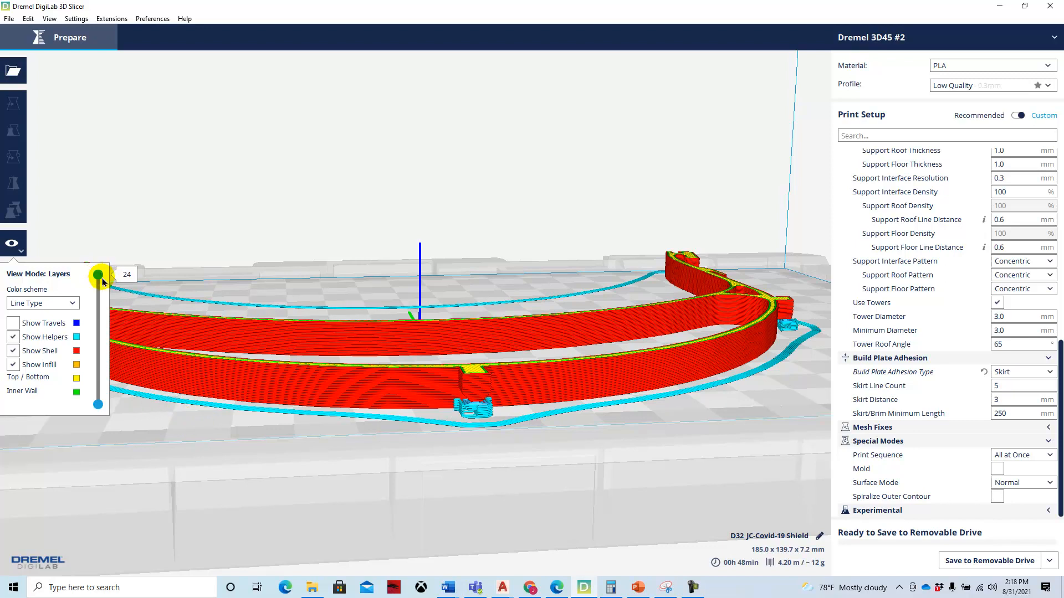
mouse_move(98, 280)
left_mouse_down()
mouse_move(112, 410)
mouse_move(112, 270)
left_mouse_up()
right_click_drag(200, 253, 149, 295)
scroll(721, 443, "down", 5)
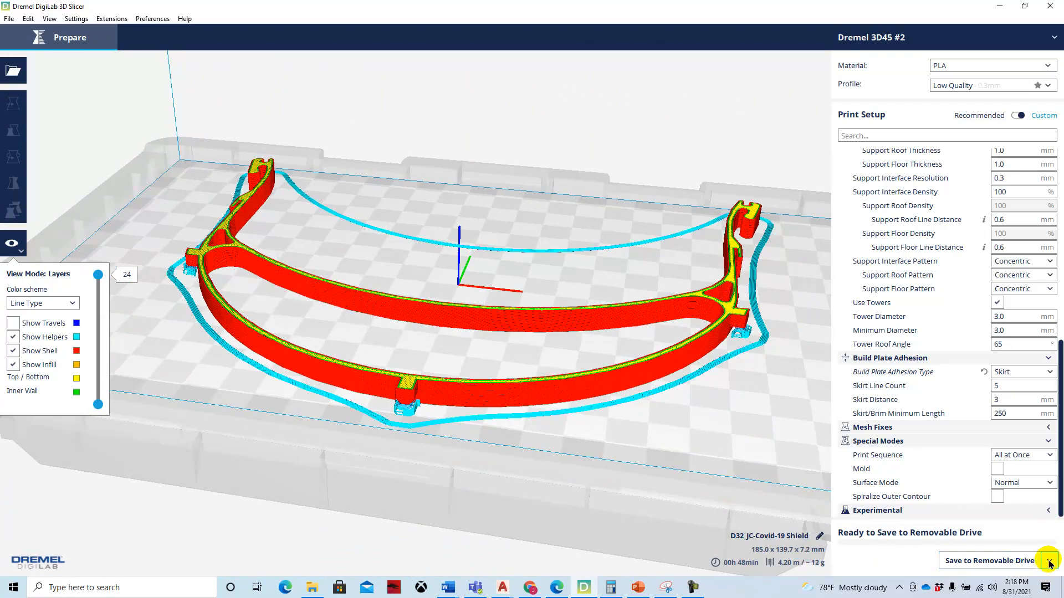
- Save the sliced shield frame as G-code to the removable drive USB30FD (F:)
left_click(1027, 564)
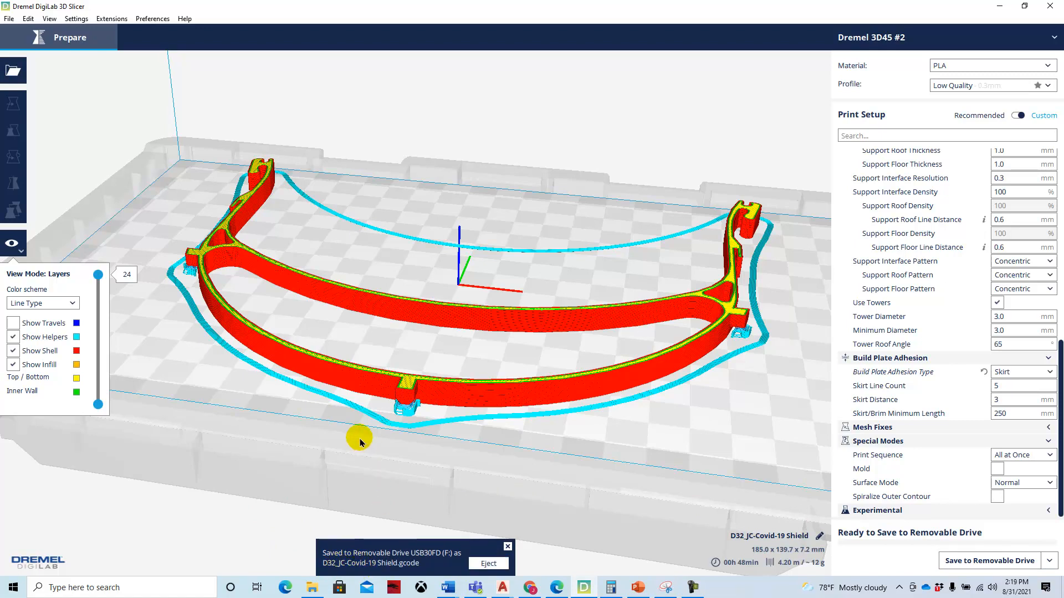
scroll(377, 435, "up", 5)
scroll(391, 439, "down", 3)
scroll(394, 440, "down", 5)
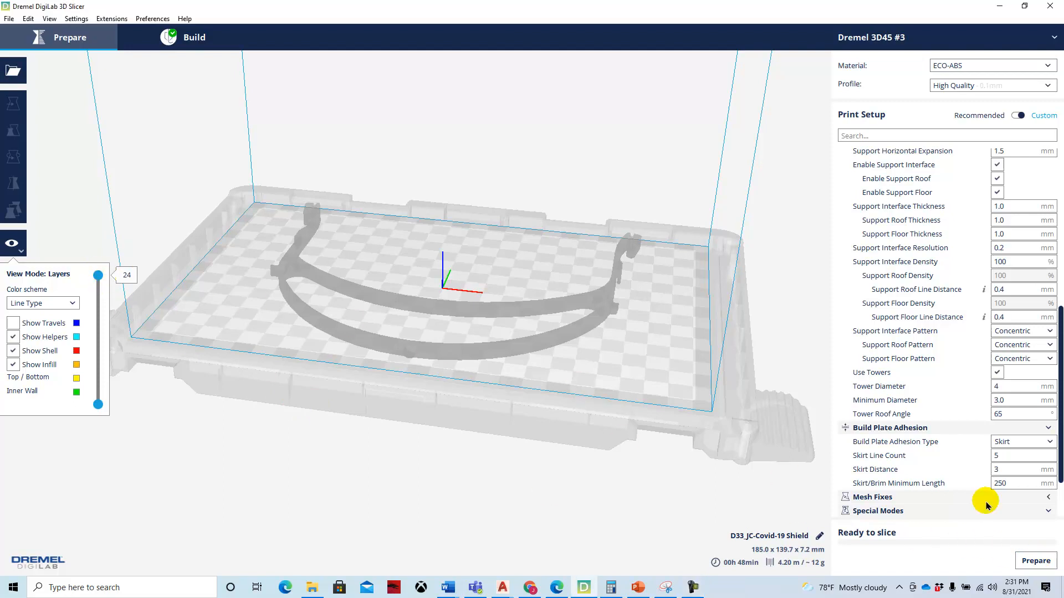
- Slice the shield frame for the Dremel 3D45 #3 using ECO-ABS and the High Quality profile, and check the layer preview
left_click(1036, 562)
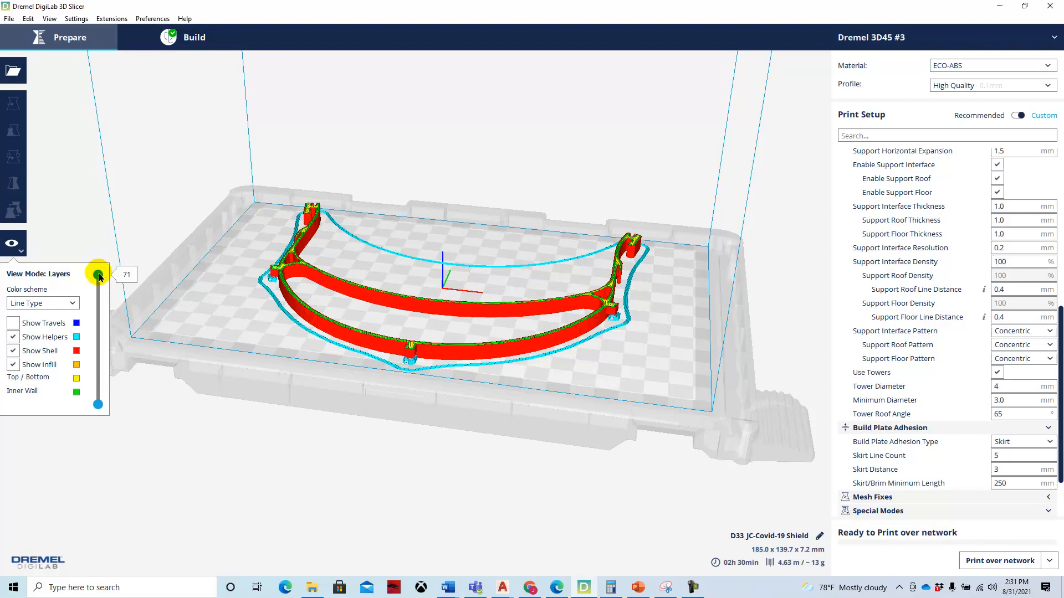
mouse_move(99, 278)
left_mouse_down()
mouse_move(100, 404)
mouse_move(98, 276)
left_mouse_up()
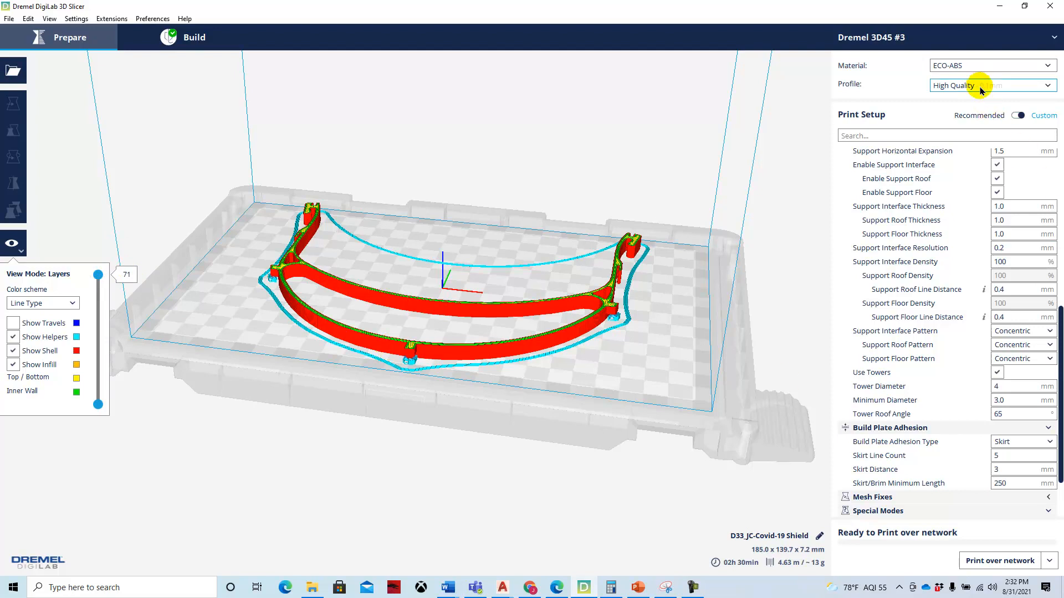
- Change the print profile to Low Quality - 0.3mm and slice the shield frame again
left_click(1048, 86)
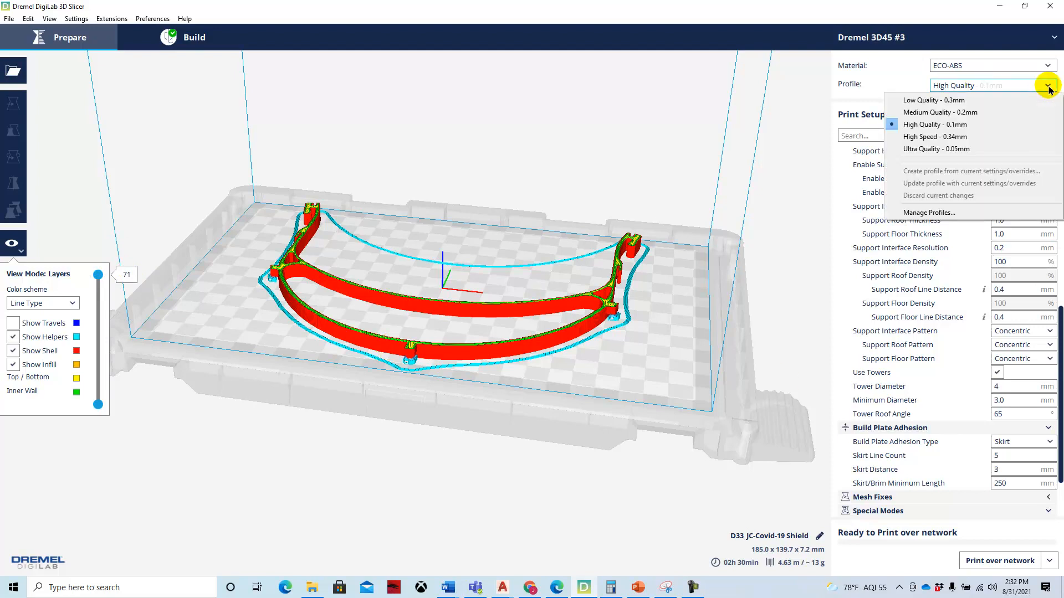
left_click(954, 103)
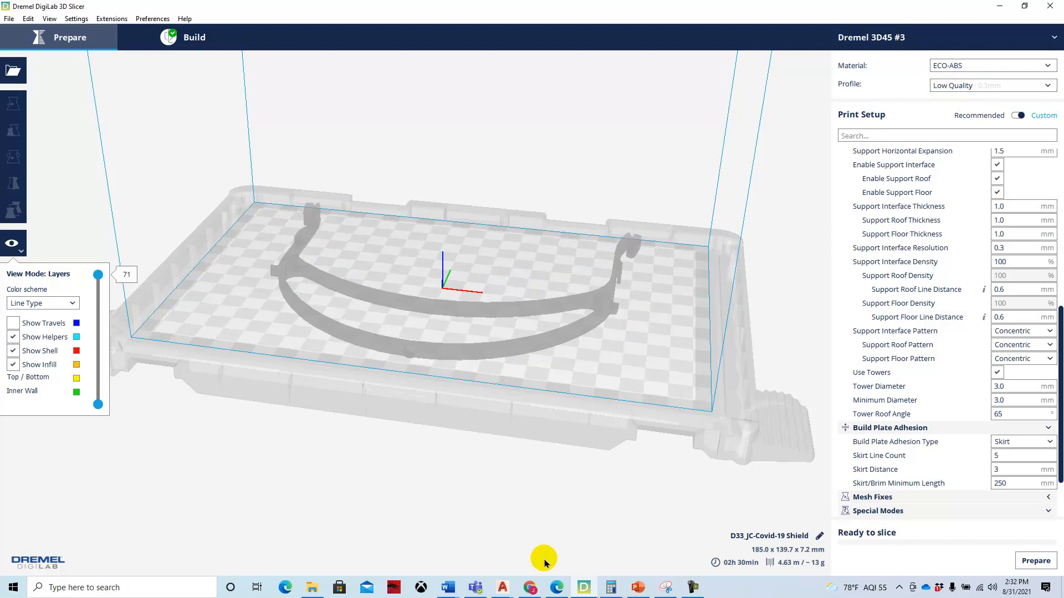
left_click(1036, 561)
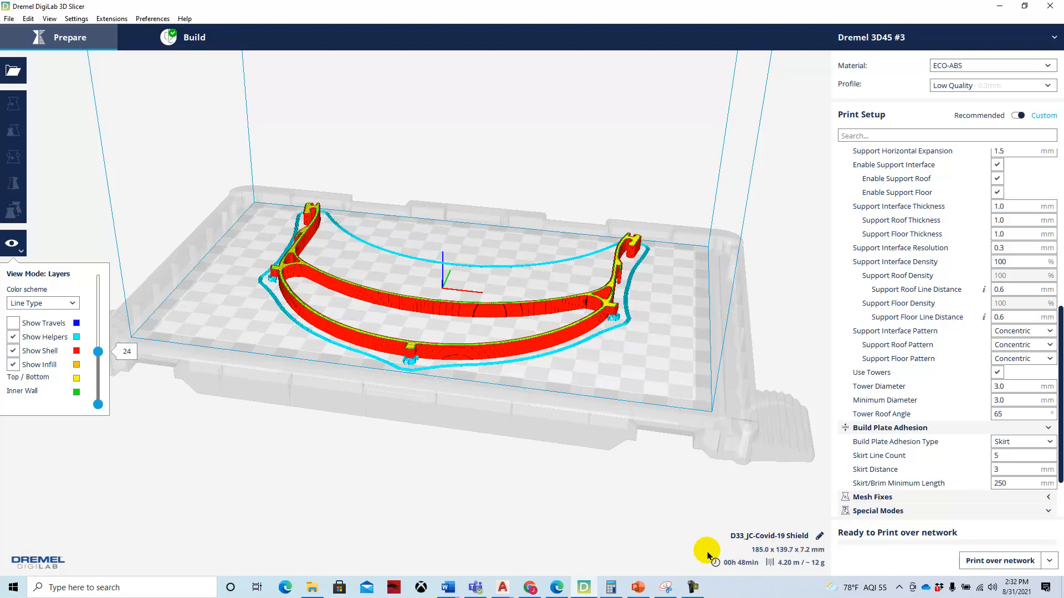
- Review the output destinations for the sliced file and check the networked printer's camera and status before returning to preparation
left_click(1052, 562)
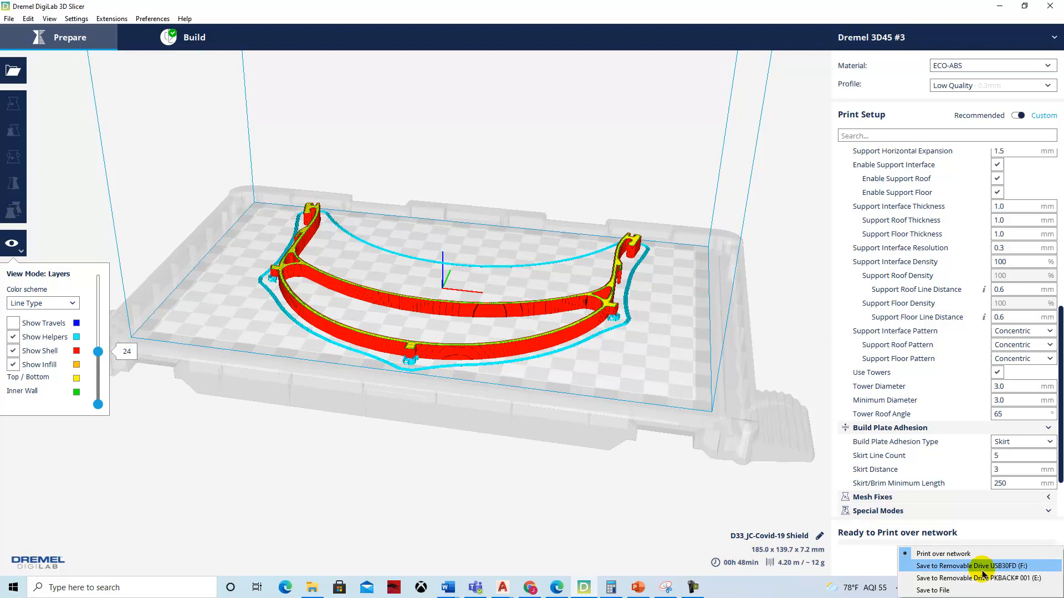
left_click(685, 496)
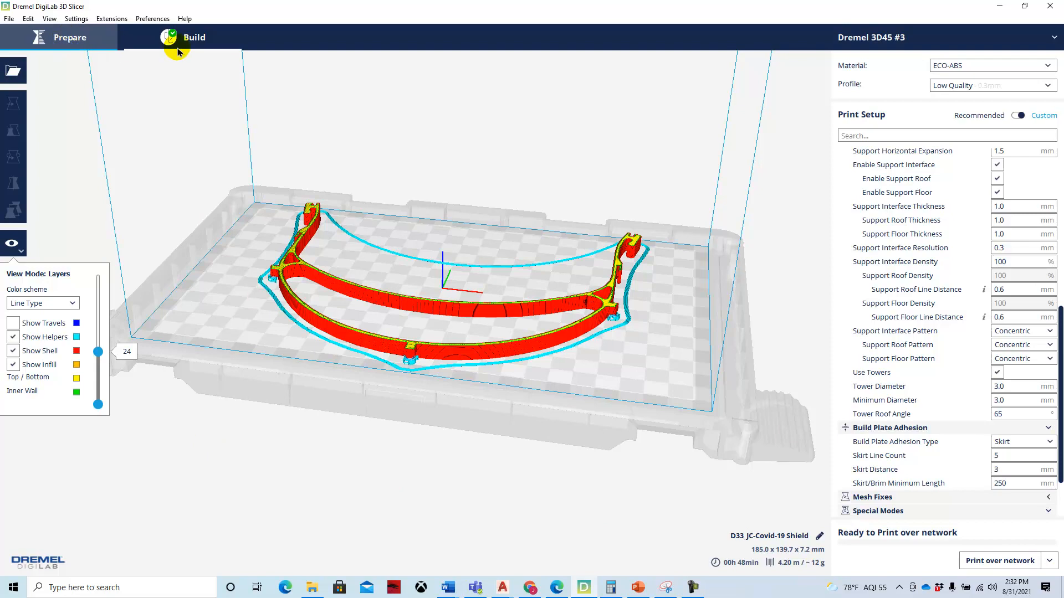
left_click(194, 38)
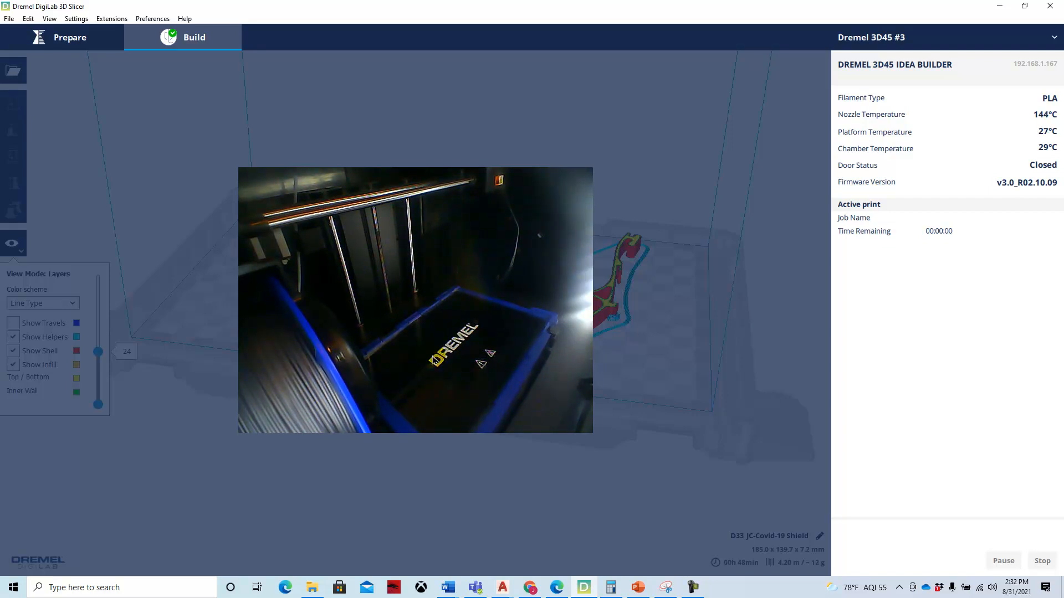
left_click(70, 38)
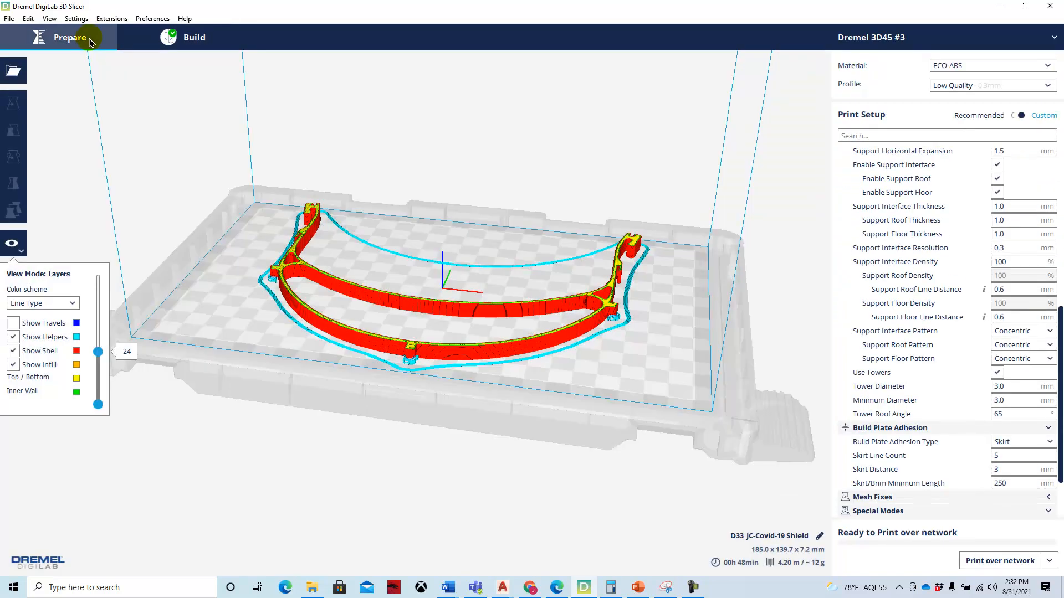
- Send the sliced shield frame to the Dremel 3D45 #3 over the network and check the nozzle temperature
left_click(1010, 561)
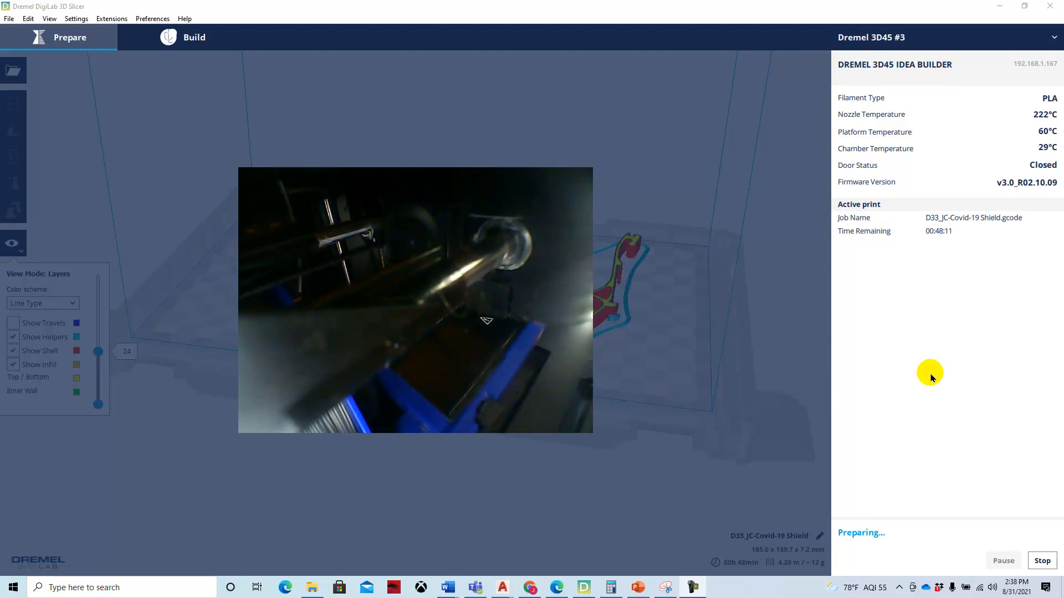
mouse_move(1047, 123)
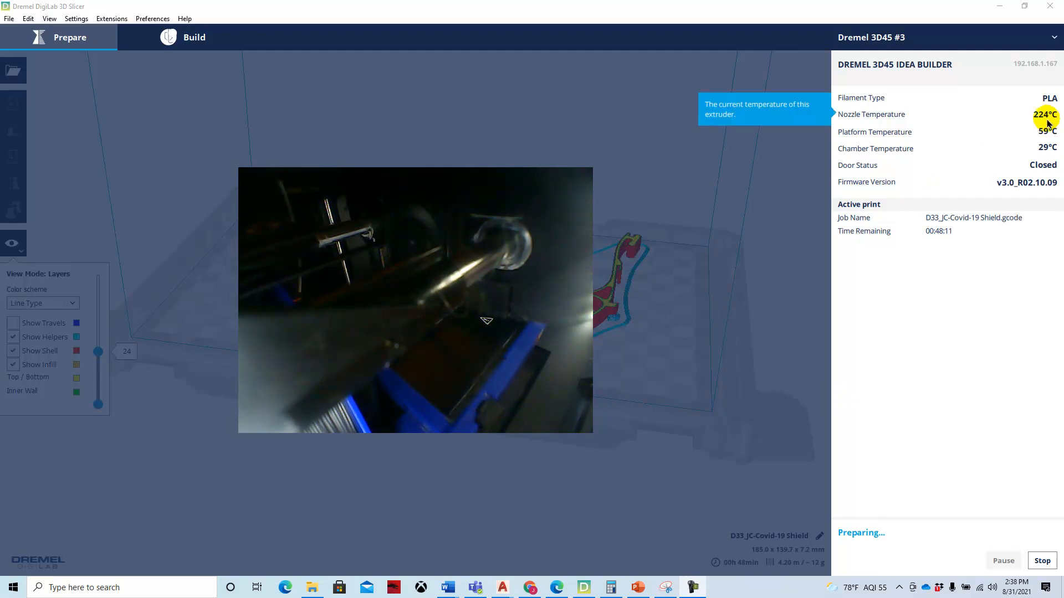